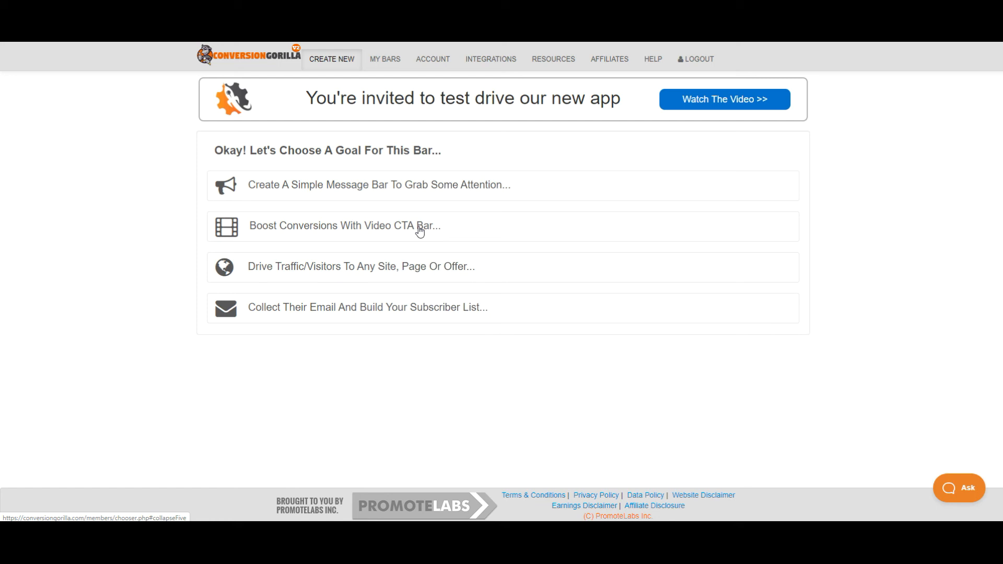
# - Start a new video CTA bar of the Video Hero Bar type with dual text line and button
pyautogui.click(339, 230)
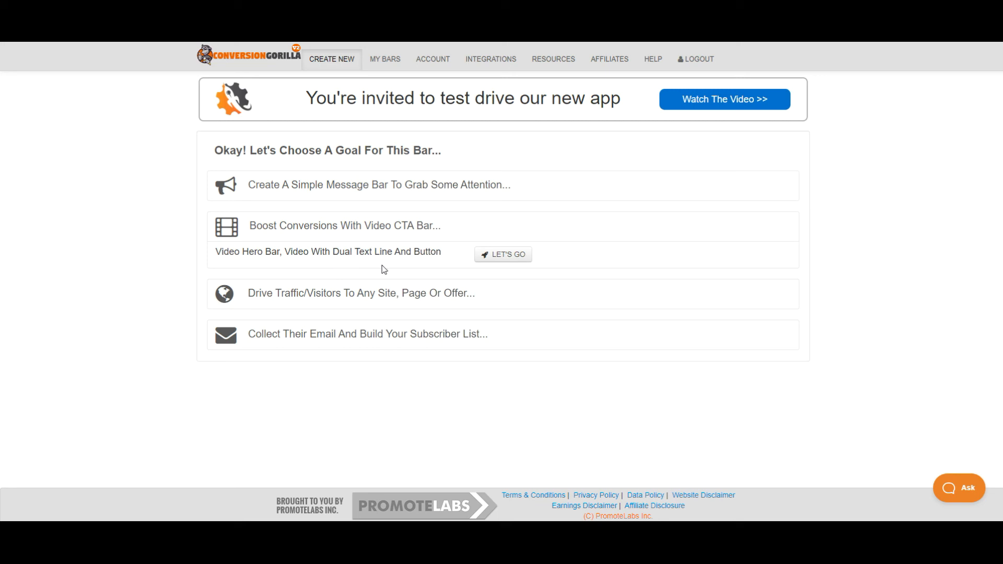
pyautogui.click(514, 258)
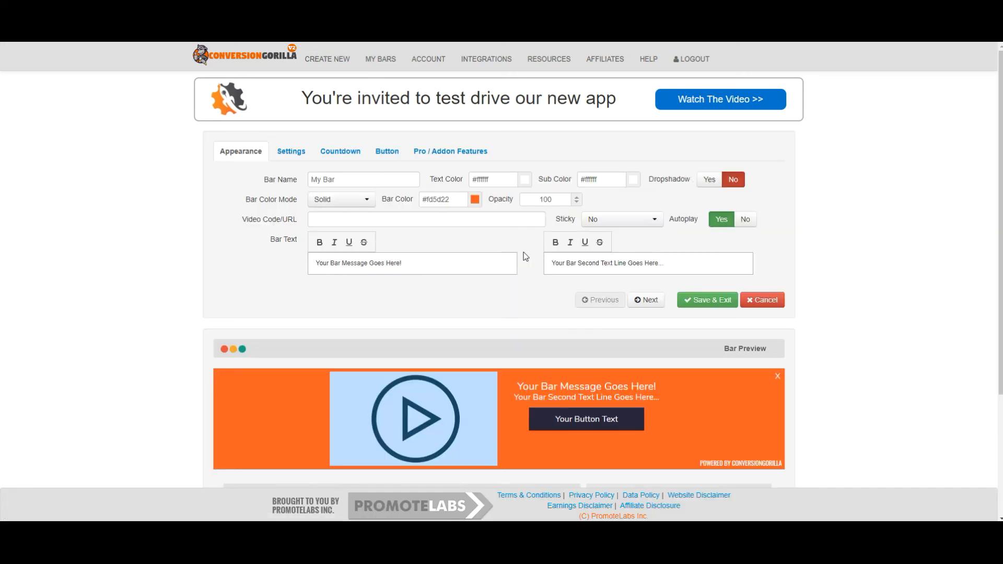
pyautogui.scroll(-2, 844, 274)
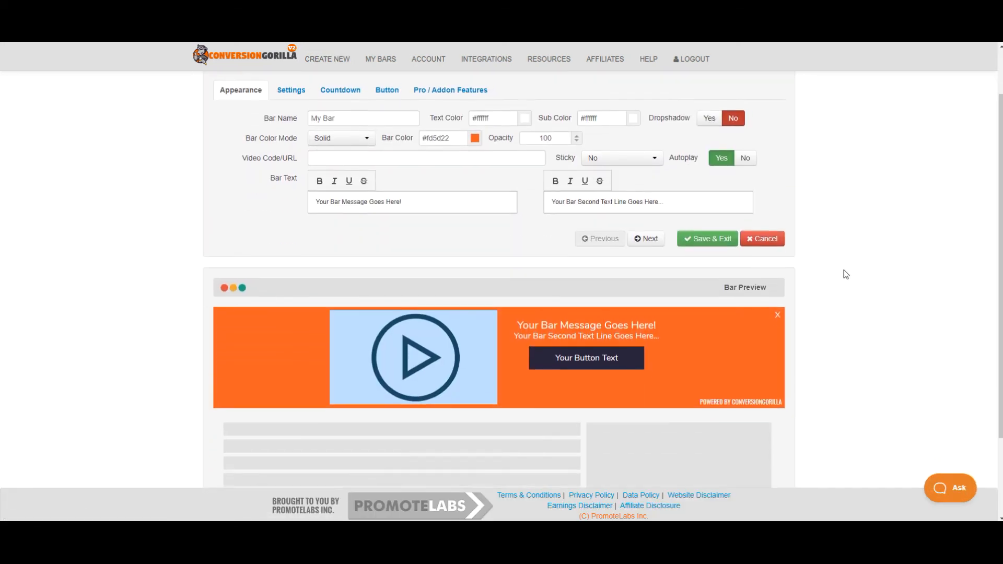
pyautogui.scroll(1, 843, 273)
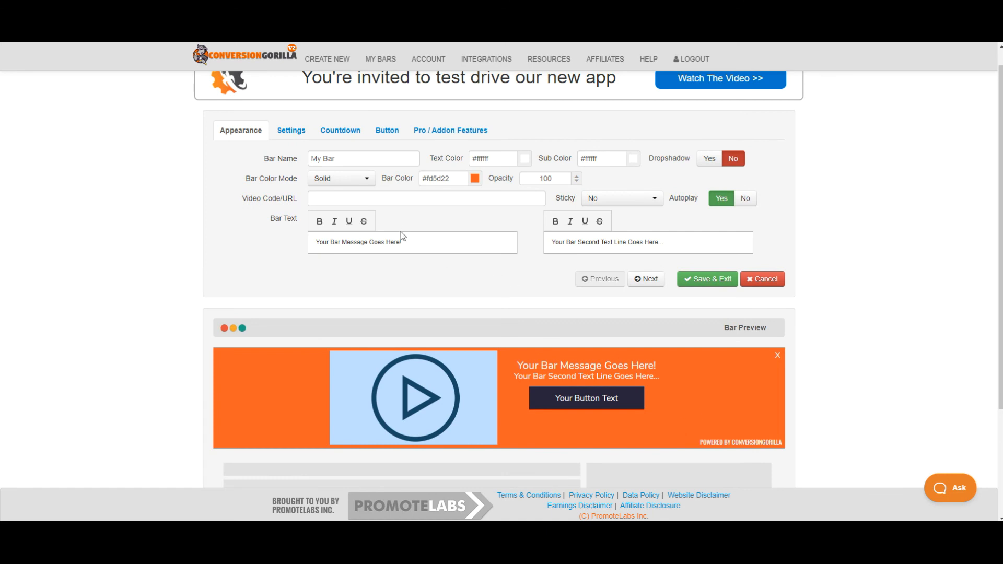
# - Name the bar "Blogging Tips" and enable its dropshadow
pyautogui.tripleClick(353, 157)
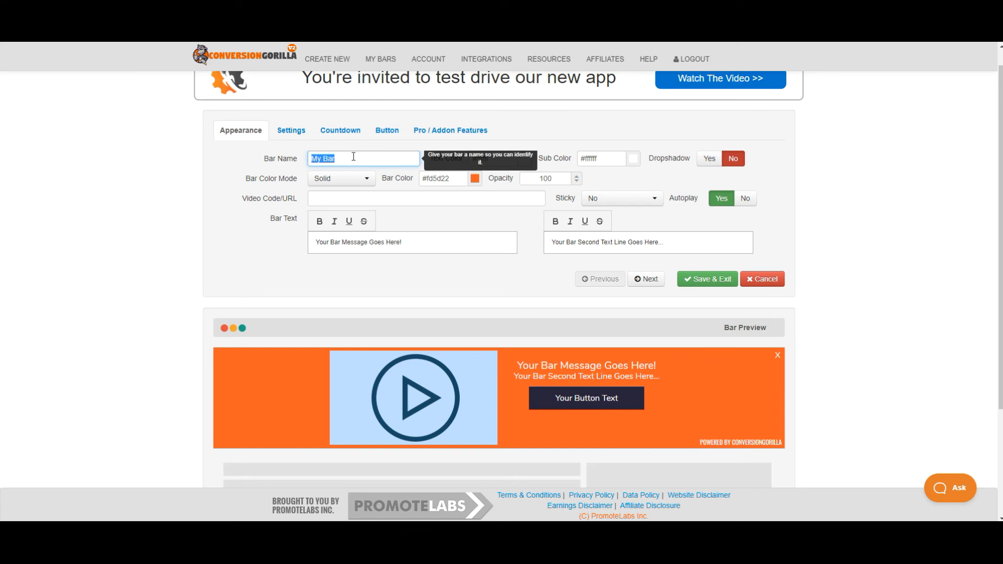
pyautogui.write('Blogging Tips')
pyautogui.click(386, 224)
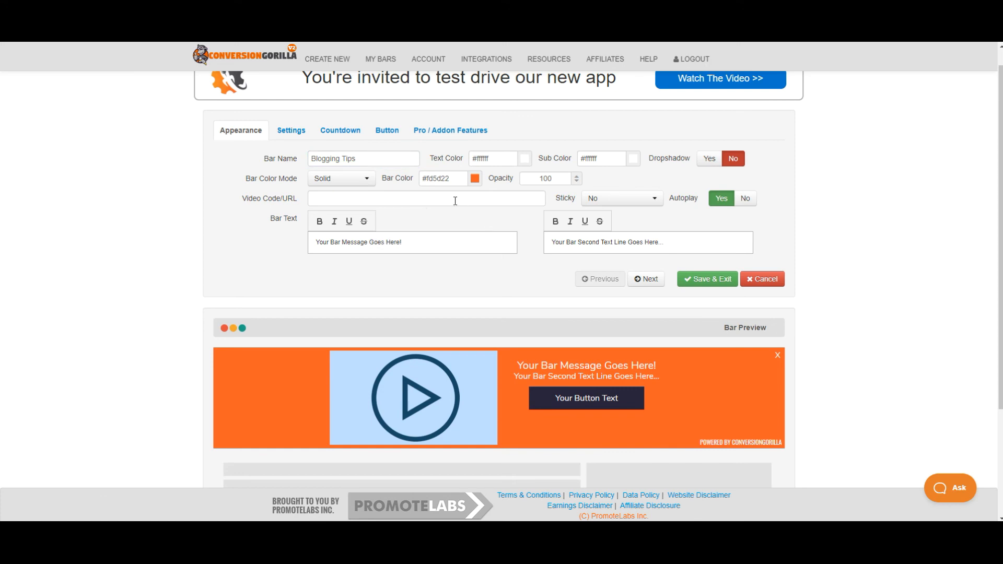
pyautogui.click(697, 159)
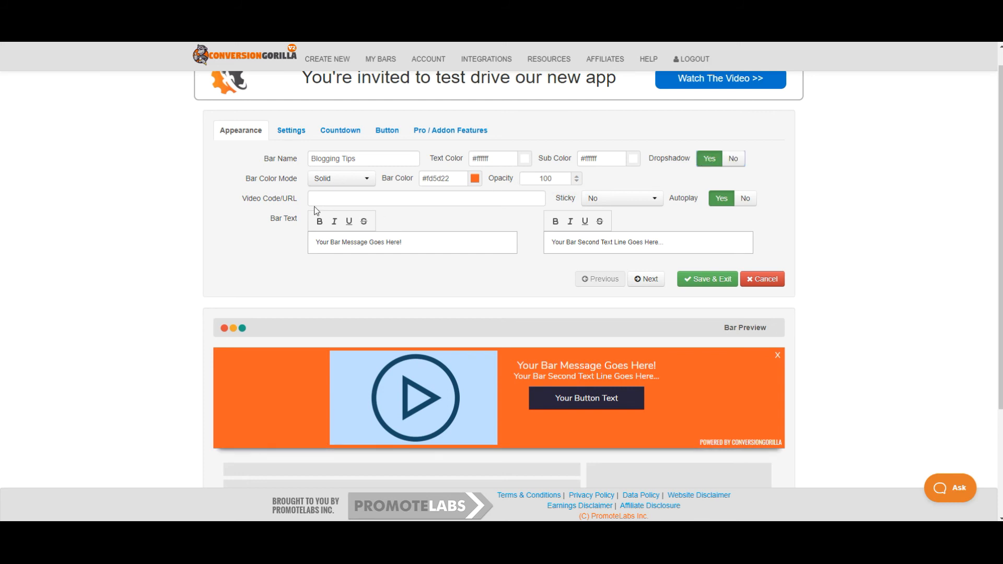
# - Paste the video's iframe embed code as the bar's video source
pyautogui.click(344, 201)
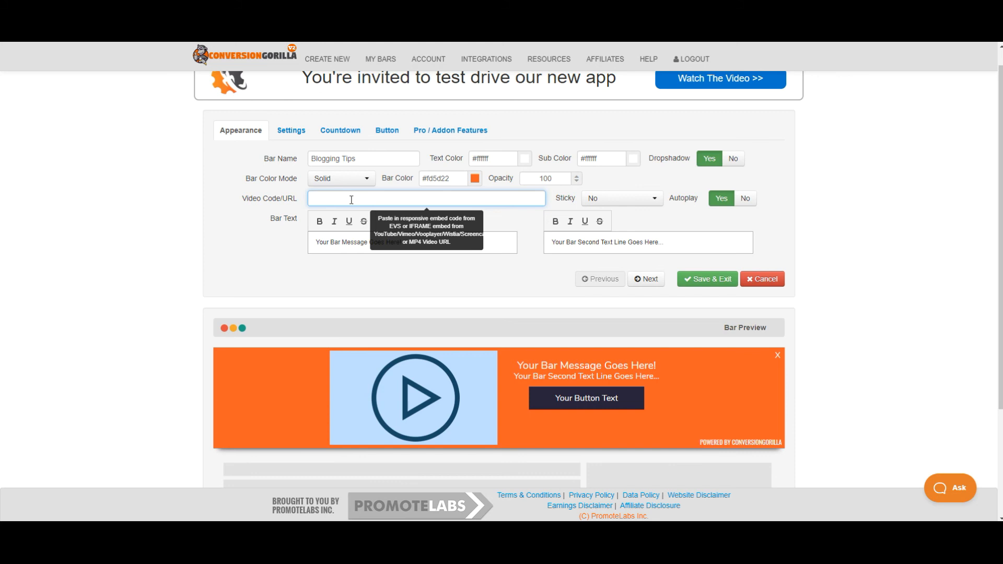
pyautogui.hotkey('ctrl', 'v')
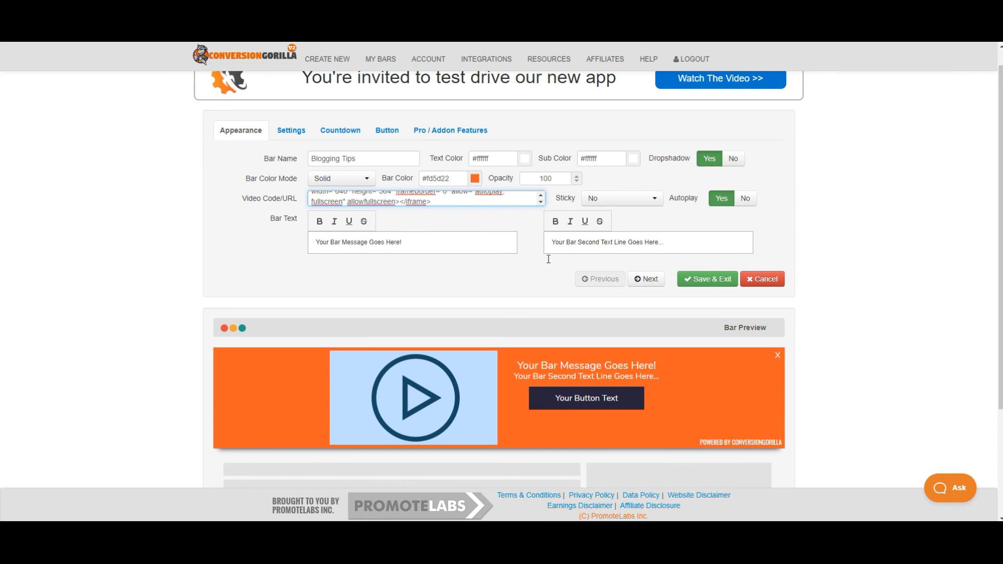
pyautogui.click(531, 275)
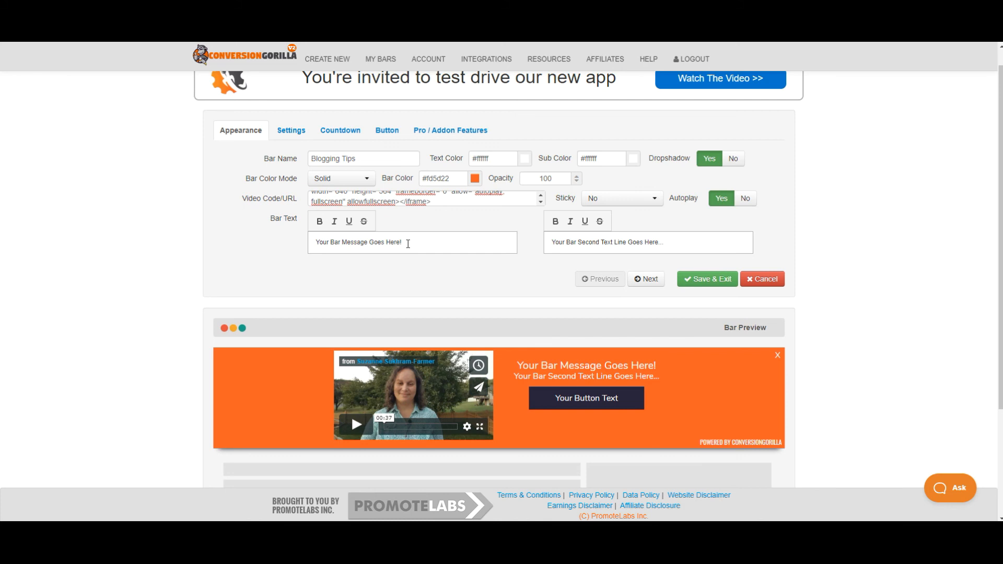
# - Set the bar headline to "Need more blogging tips?" and the second text line to "Check this post out!"
pyautogui.tripleClick(408, 244)
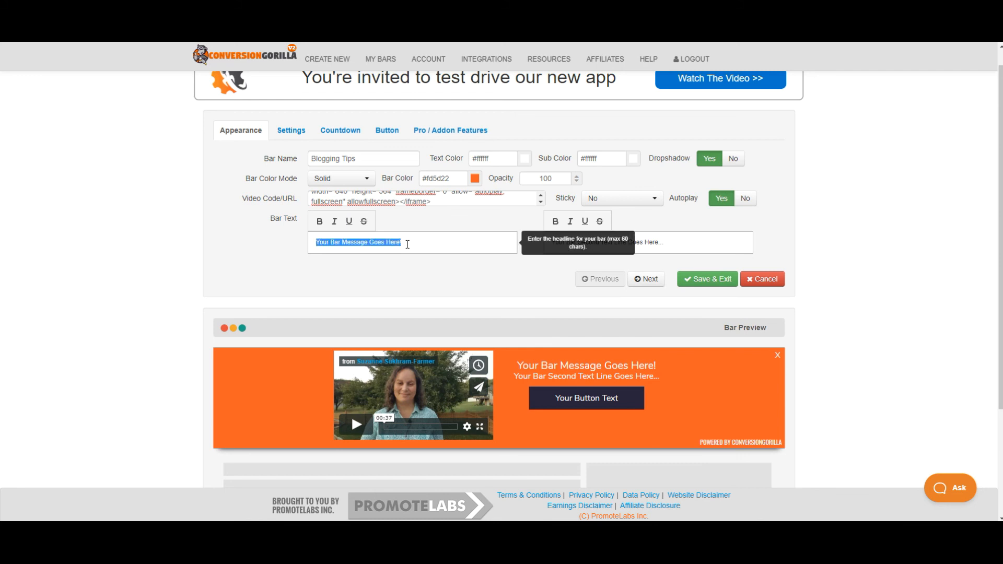
pyautogui.write('Need more blogging tips')
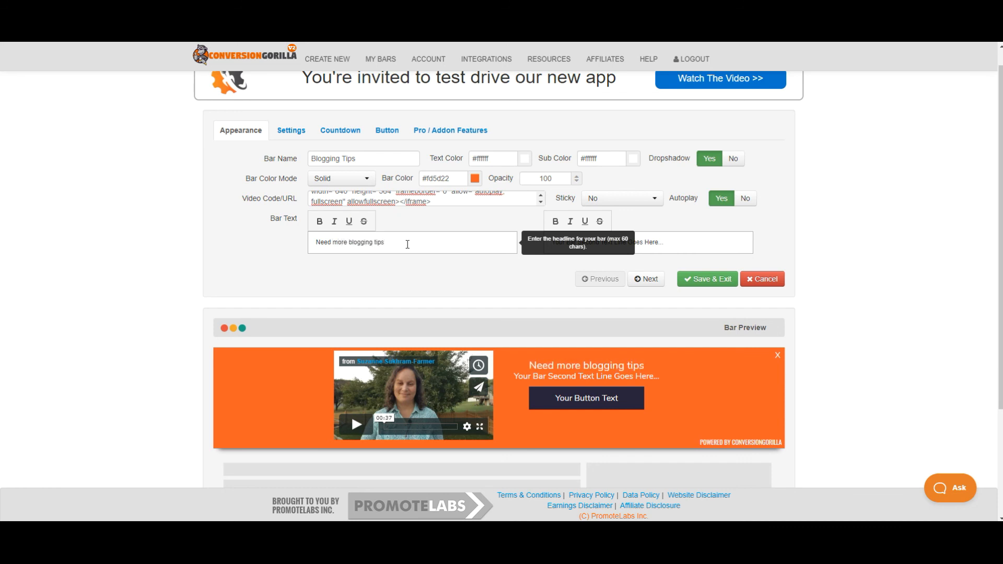
pyautogui.write('?')
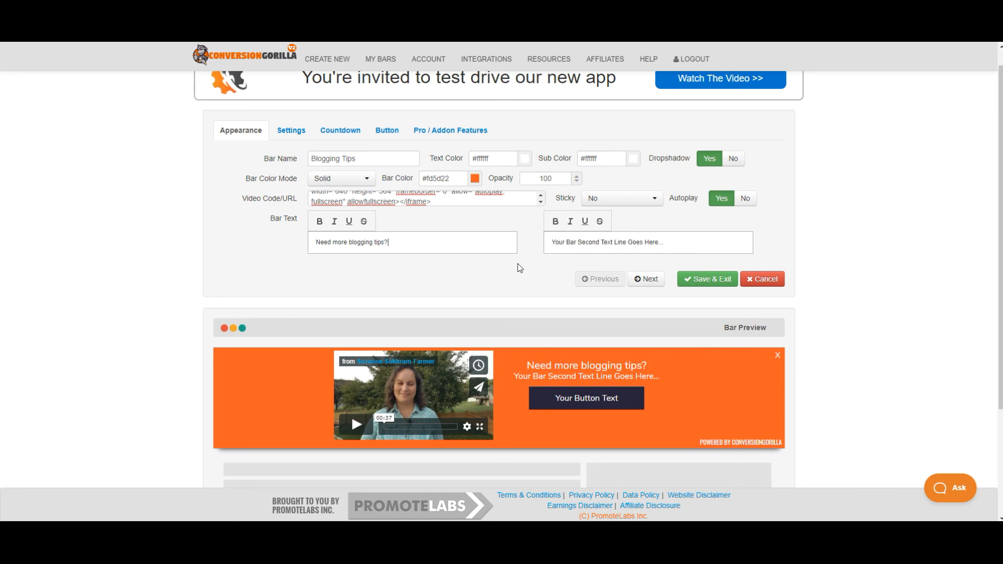
pyautogui.tripleClick(559, 243)
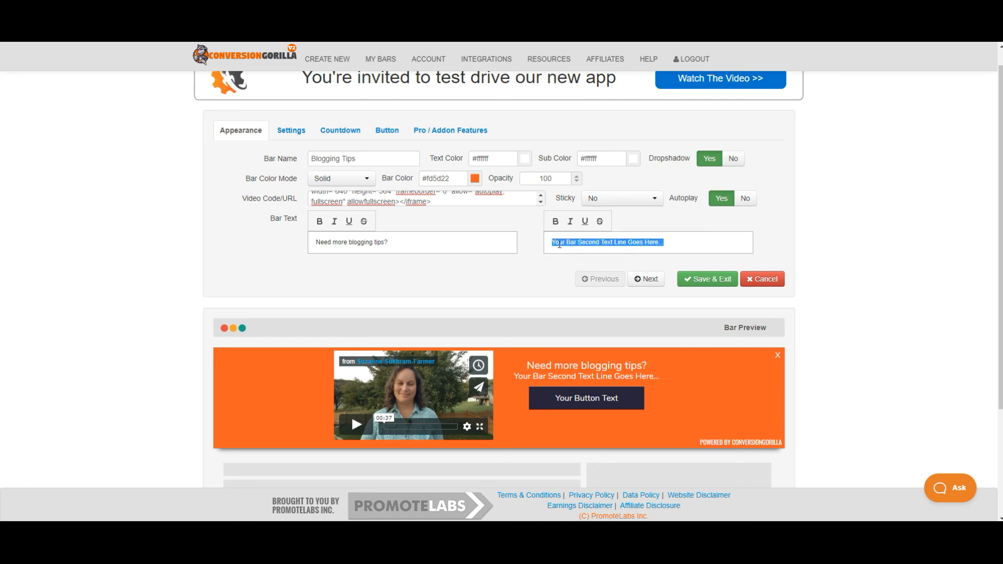
pyautogui.write('Check')
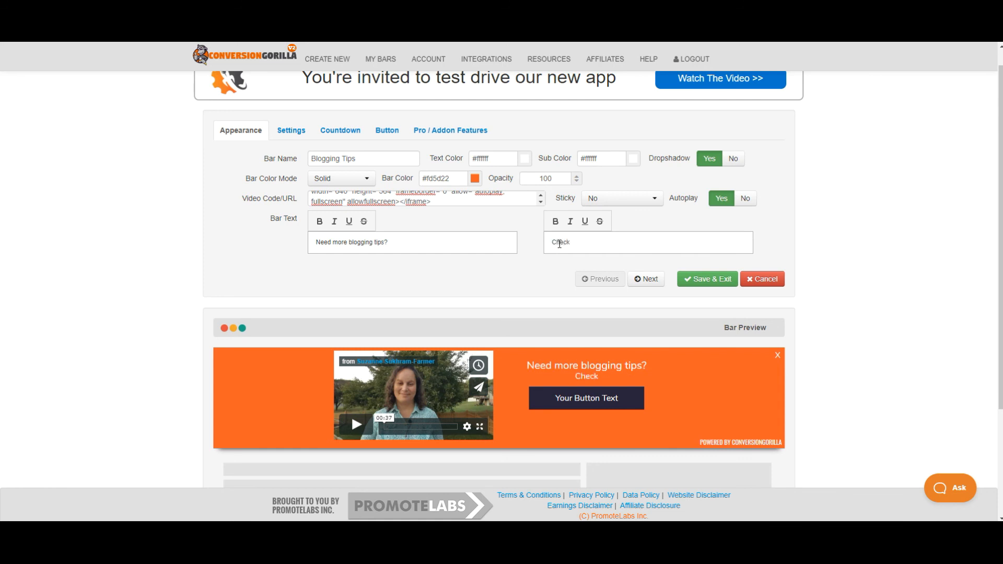
pyautogui.write(' this post out!')
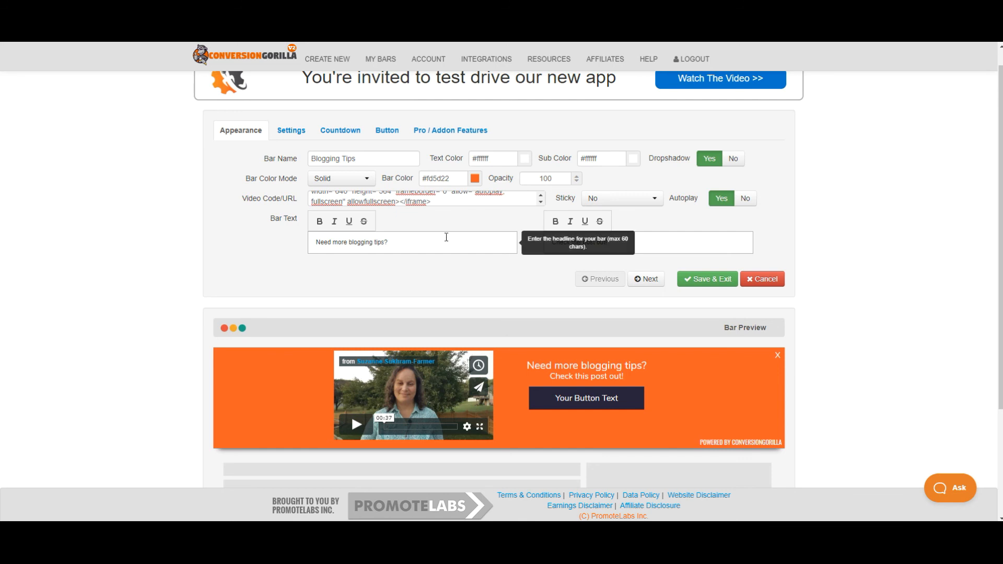
# - Reword the bar headline to "Need to make your blog posts stand out more?"
pyautogui.doubleClick(339, 242)
pyautogui.write('to make your ')
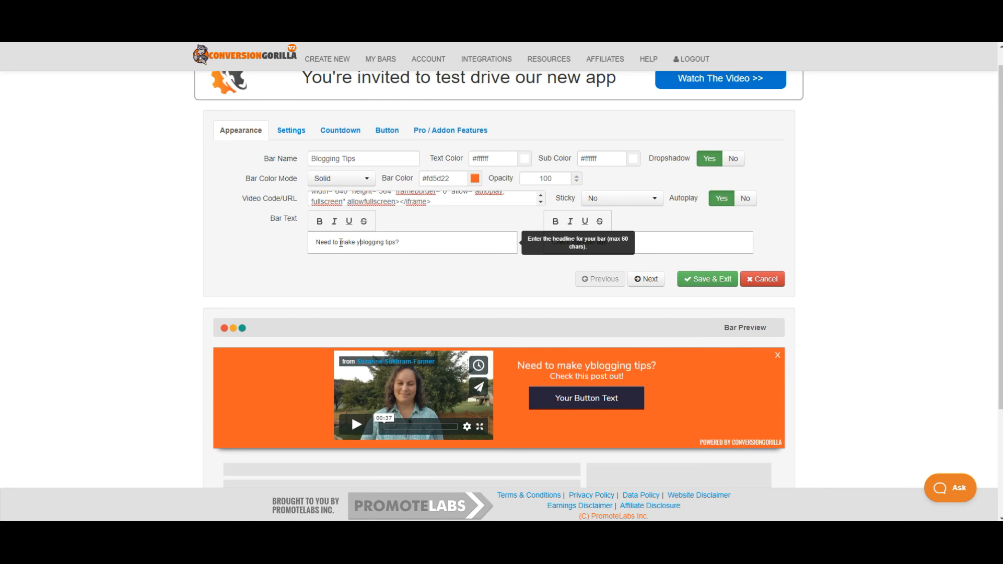
pyautogui.write('blog posts')
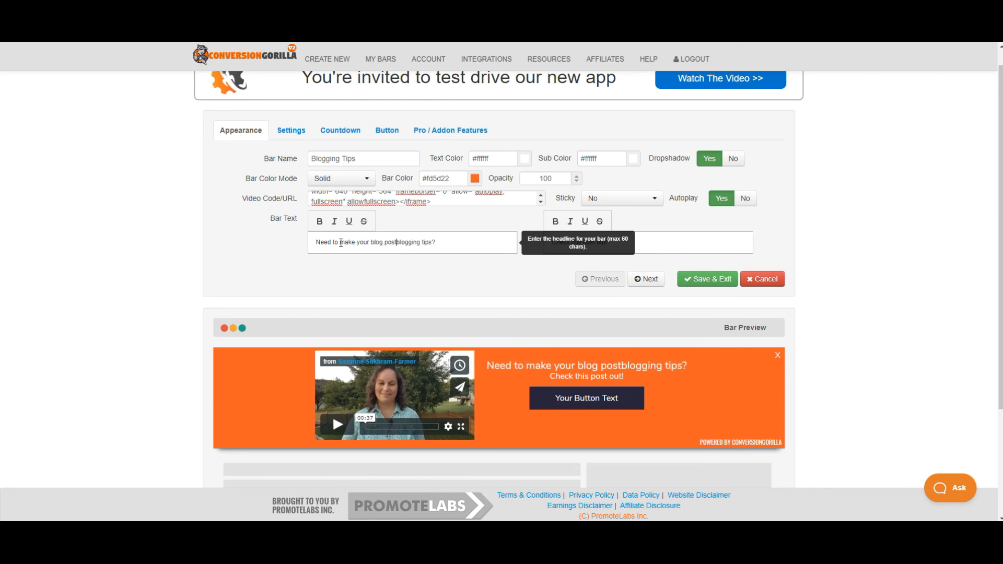
pyautogui.write(' stand out')
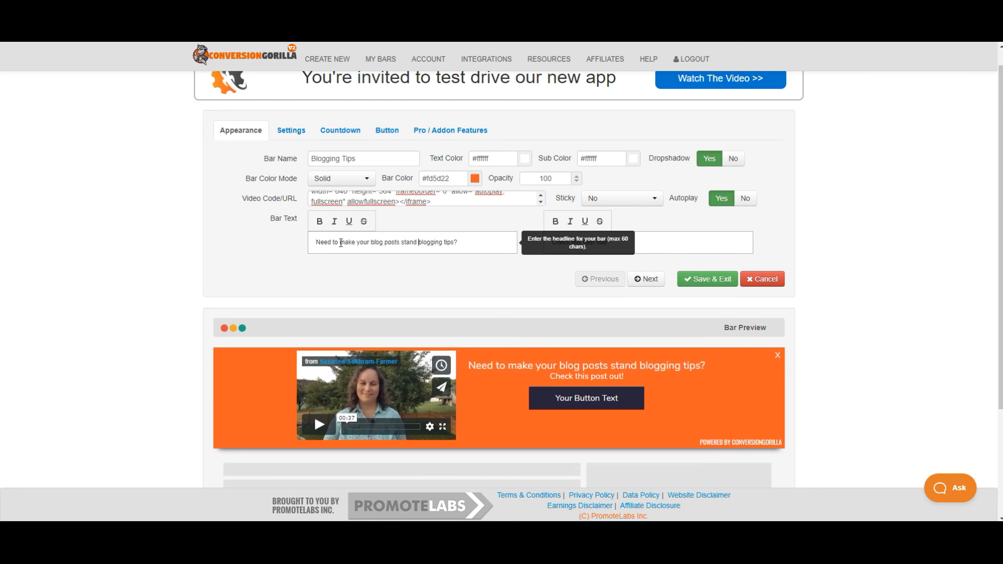
pyautogui.write(' more?')
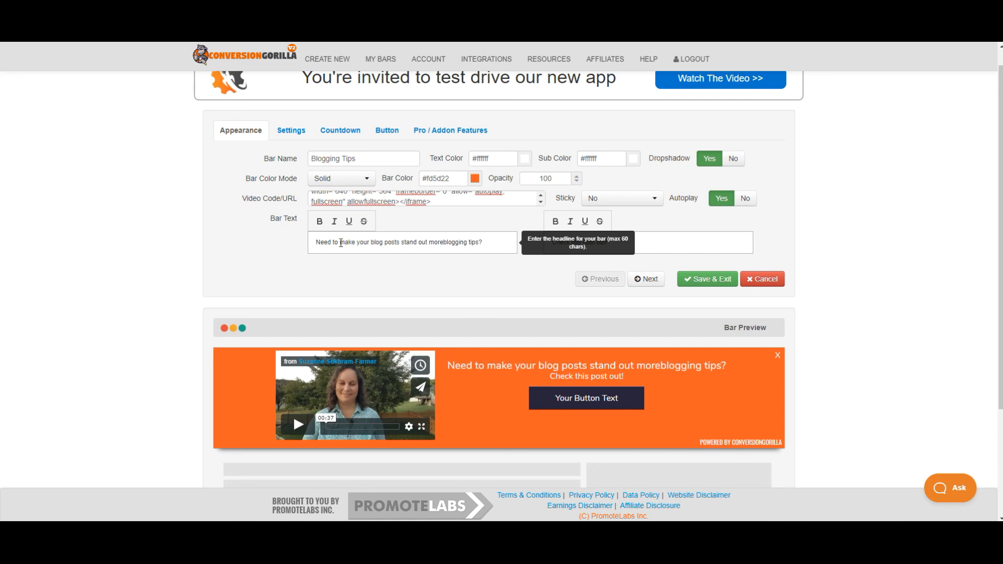
pyautogui.press('Delete')
pyautogui.press('Delete')
pyautogui.press('Delete')
pyautogui.press('Delete')
pyautogui.press('Delete')
pyautogui.press('Delete')
pyautogui.press('Delete')
pyautogui.press('Delete')
pyautogui.press('Delete')
pyautogui.press('Delete')
pyautogui.press('Delete')
pyautogui.press('Delete')
pyautogui.press('Delete')
pyautogui.press('Delete')
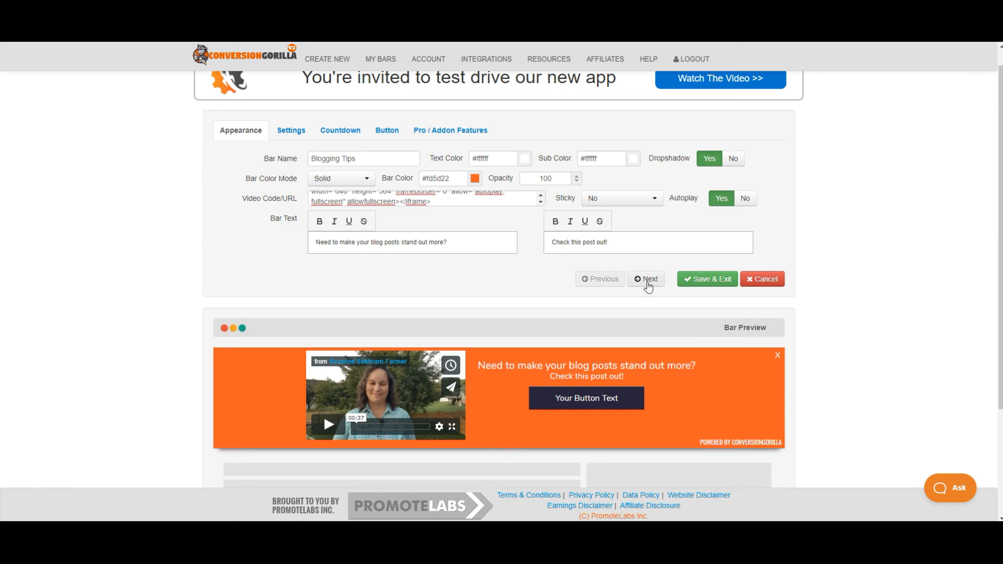
# - Set the bar position to Bottom in the bar's display settings
pyautogui.click(646, 279)
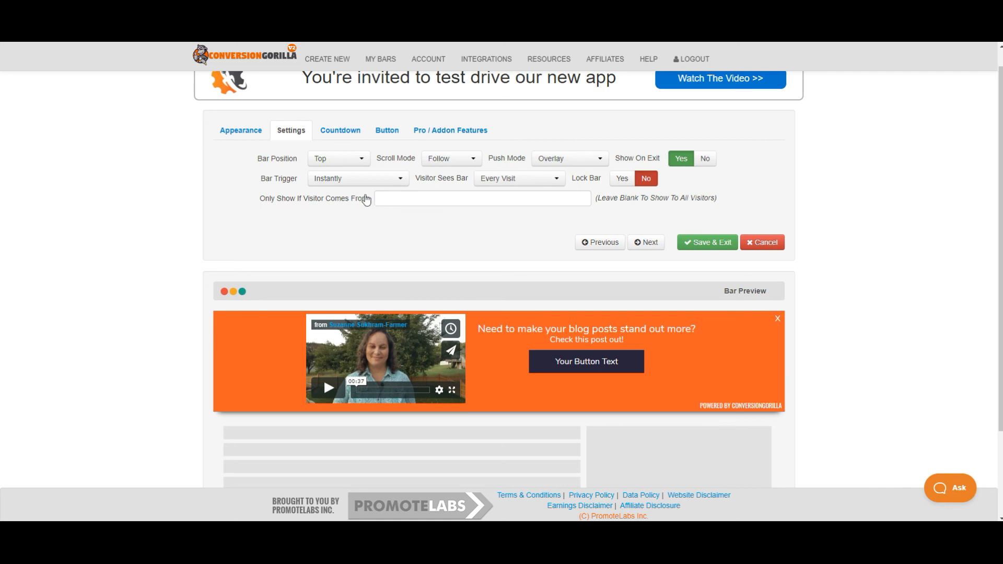
pyautogui.click(359, 158)
pyautogui.click(344, 192)
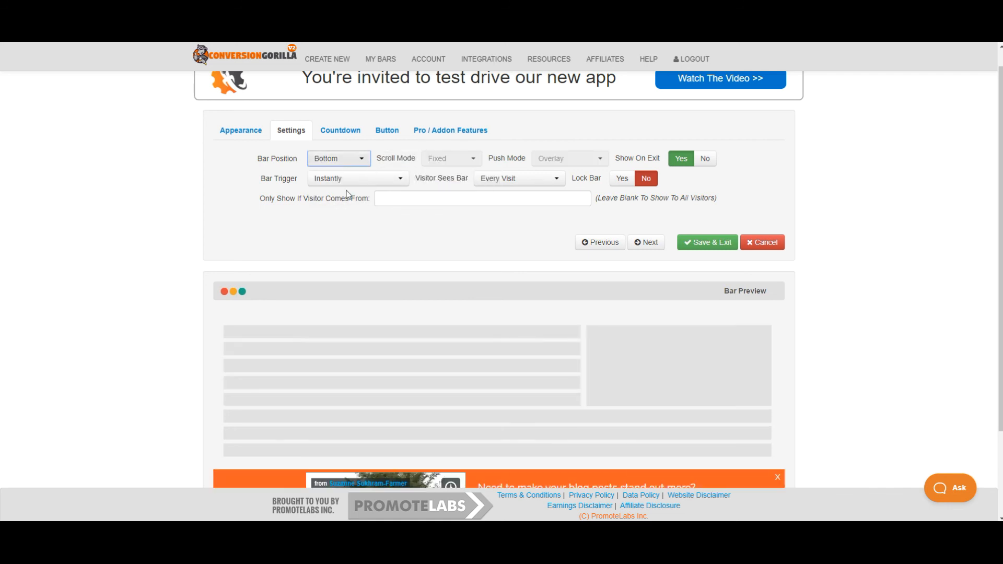
# - Trigger the bar after 75% page scroll and turn on Lock Bar
pyautogui.click(350, 180)
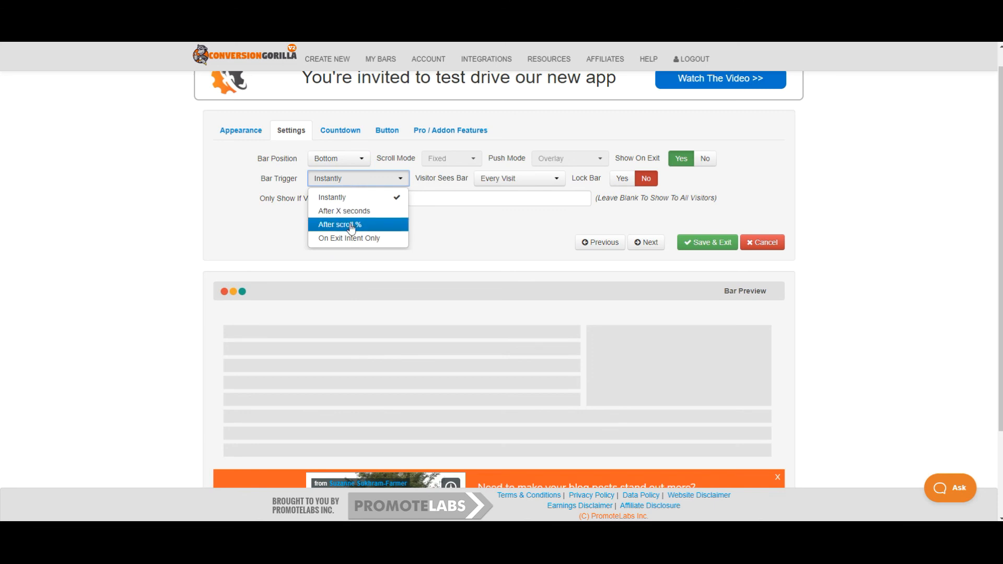
pyautogui.click(350, 225)
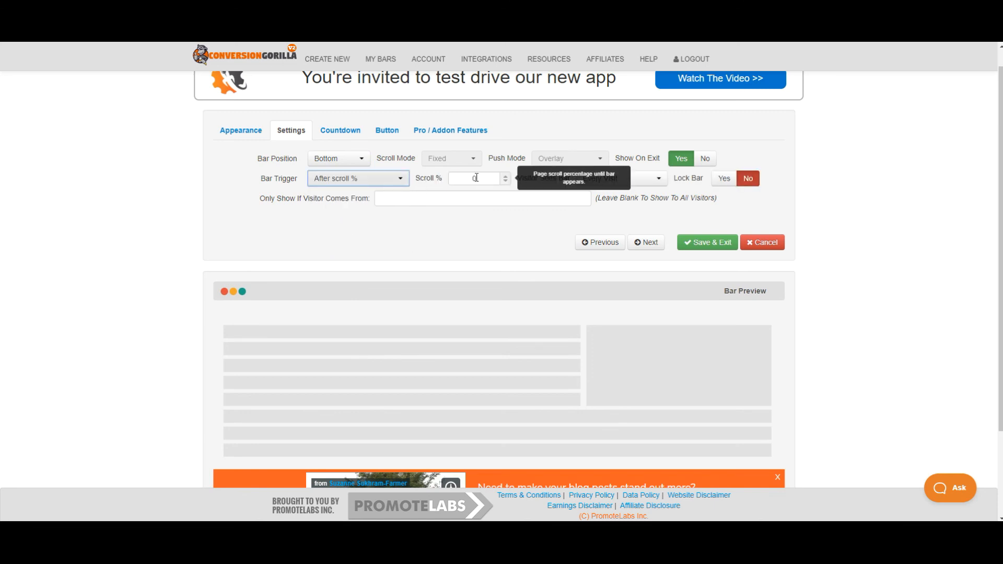
pyautogui.doubleClick(476, 178)
pyautogui.write('75')
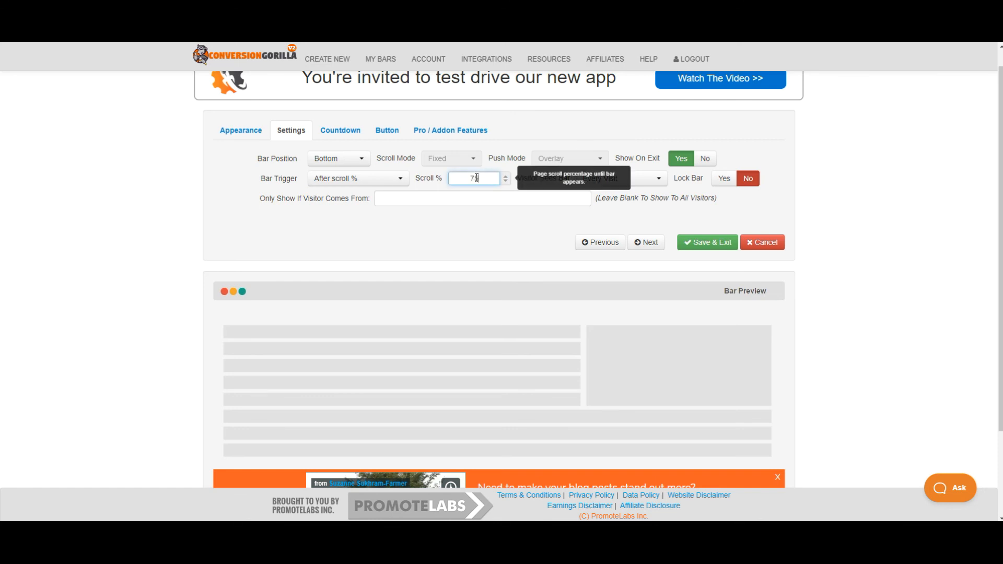
pyautogui.click(493, 229)
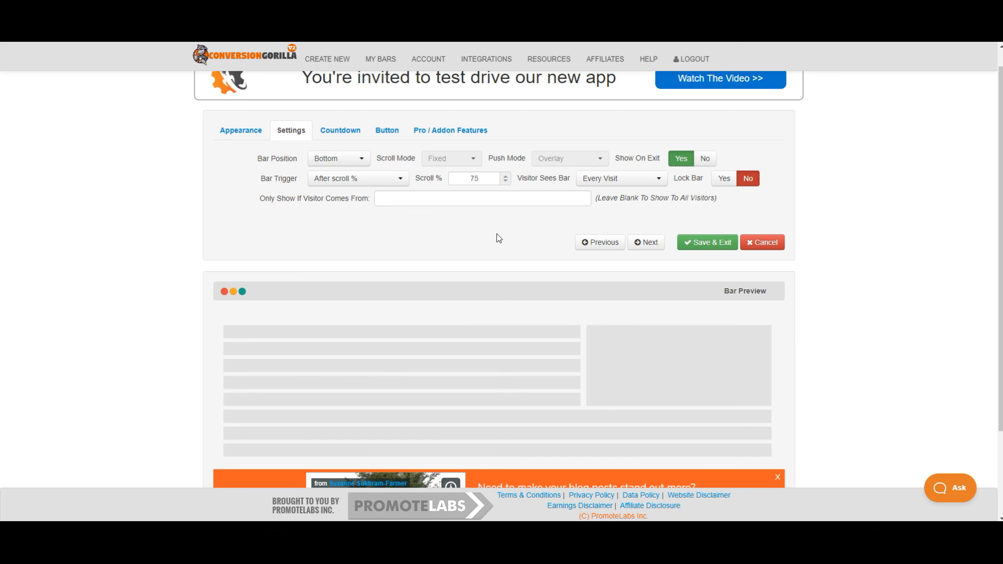
pyautogui.click(723, 179)
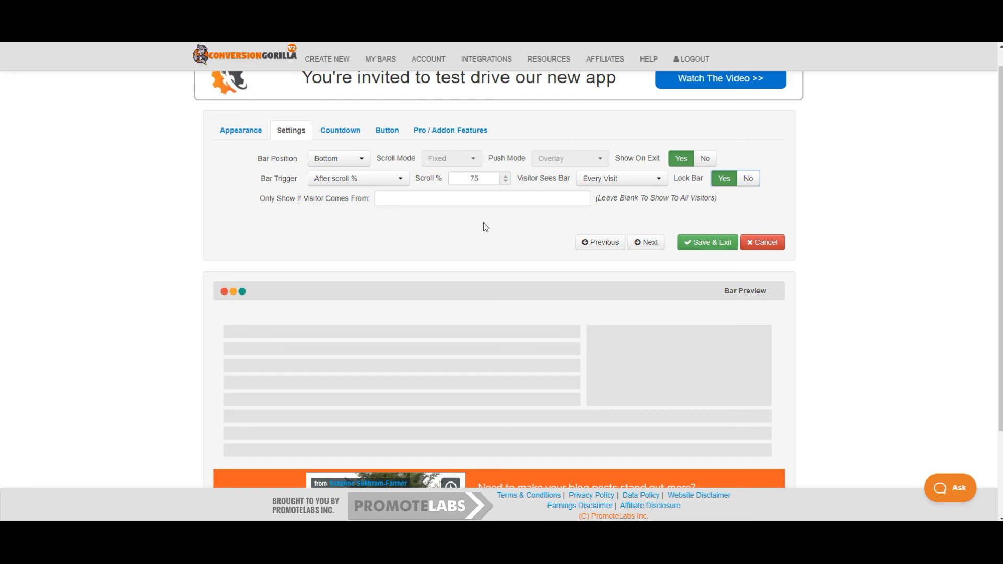
# - Skip the countdown options, then set the button type to Rounded and its animation to Crazy Shake
pyautogui.click(648, 242)
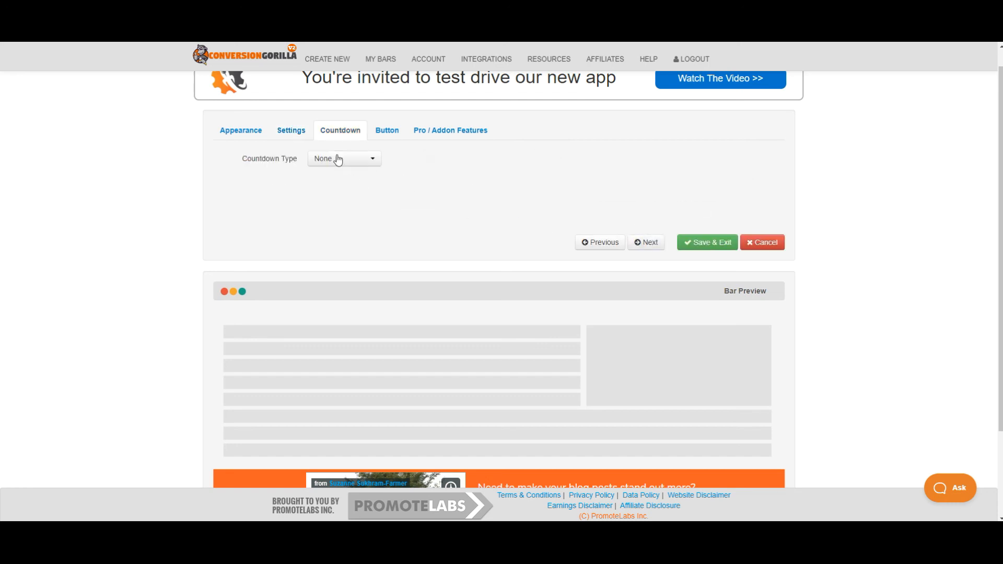
pyautogui.click(650, 244)
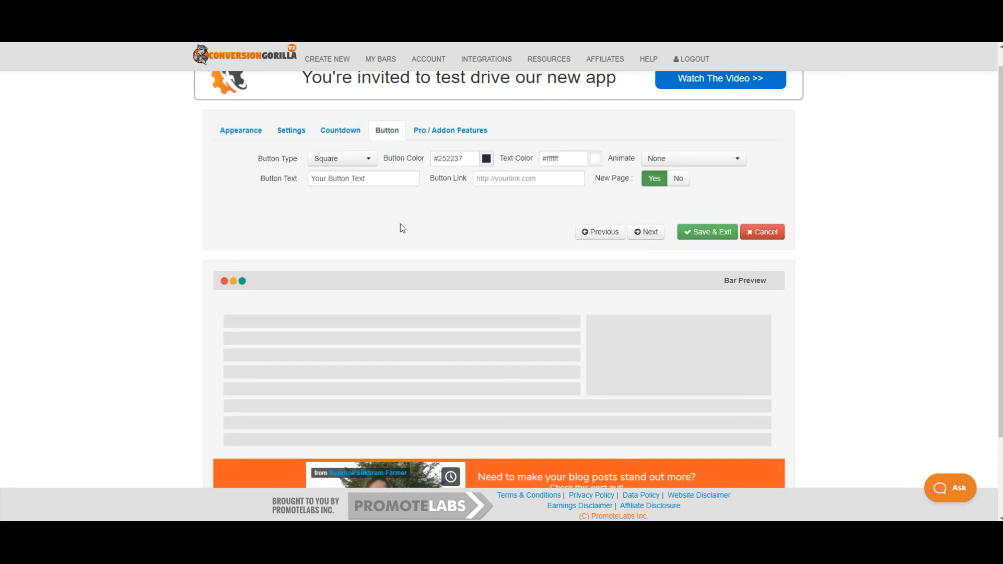
pyautogui.click(366, 159)
pyautogui.click(351, 191)
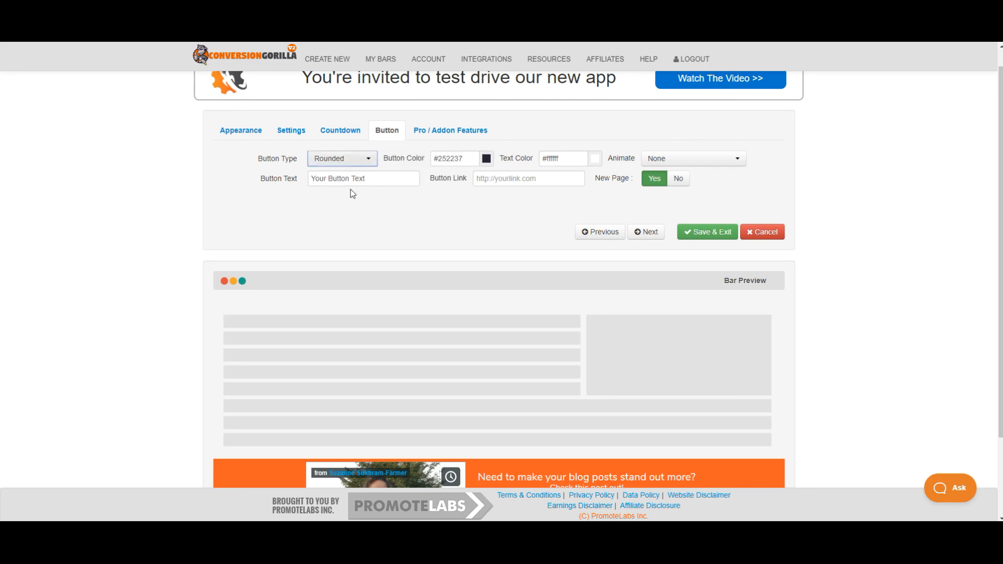
pyautogui.scroll(-2, 891, 276)
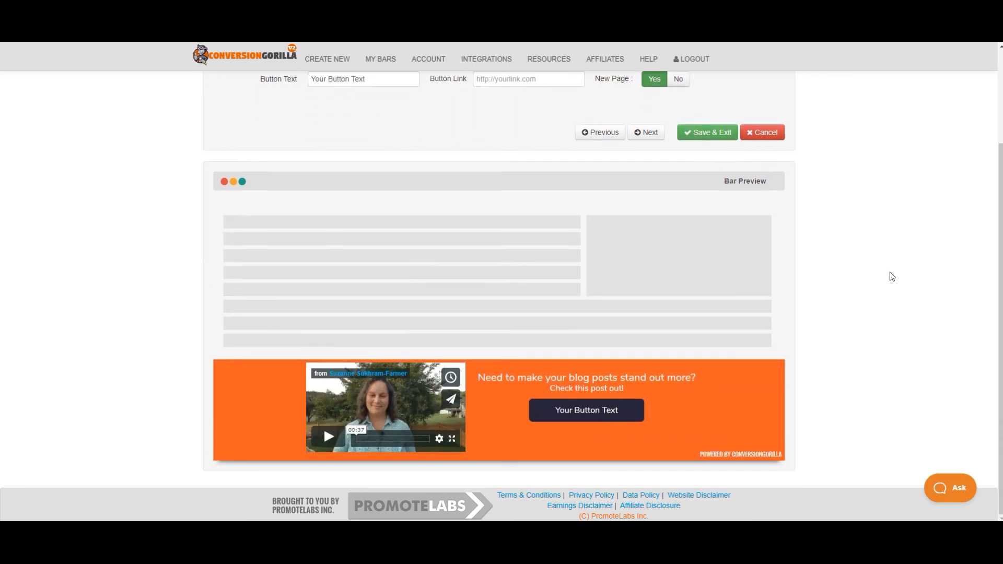
pyautogui.scroll(1, 891, 276)
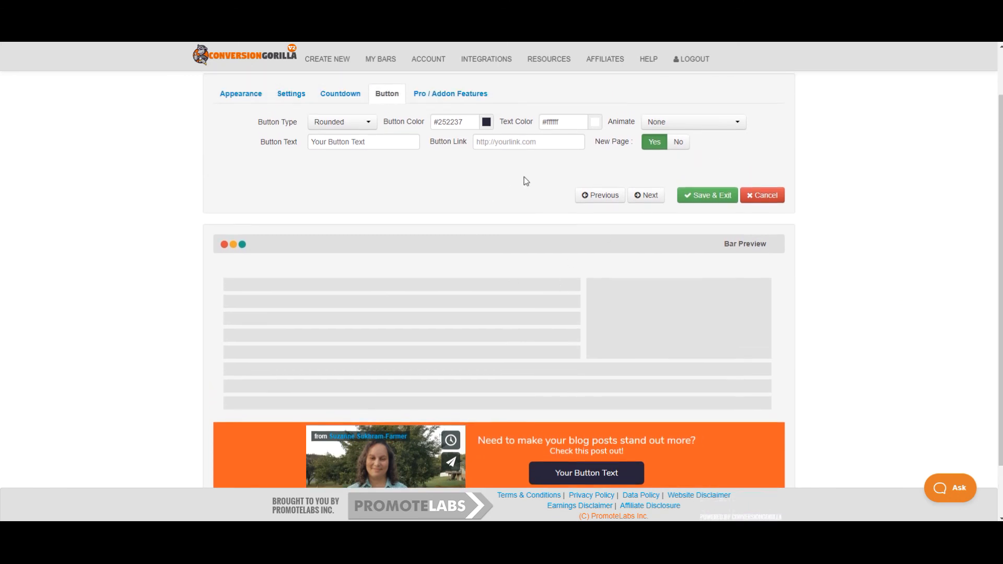
pyautogui.click(737, 122)
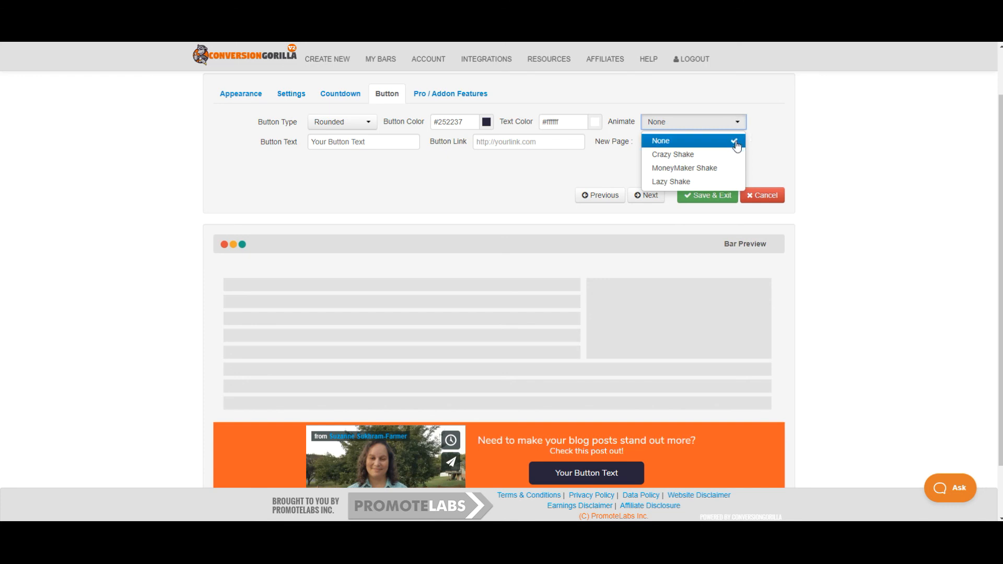
pyautogui.click(719, 156)
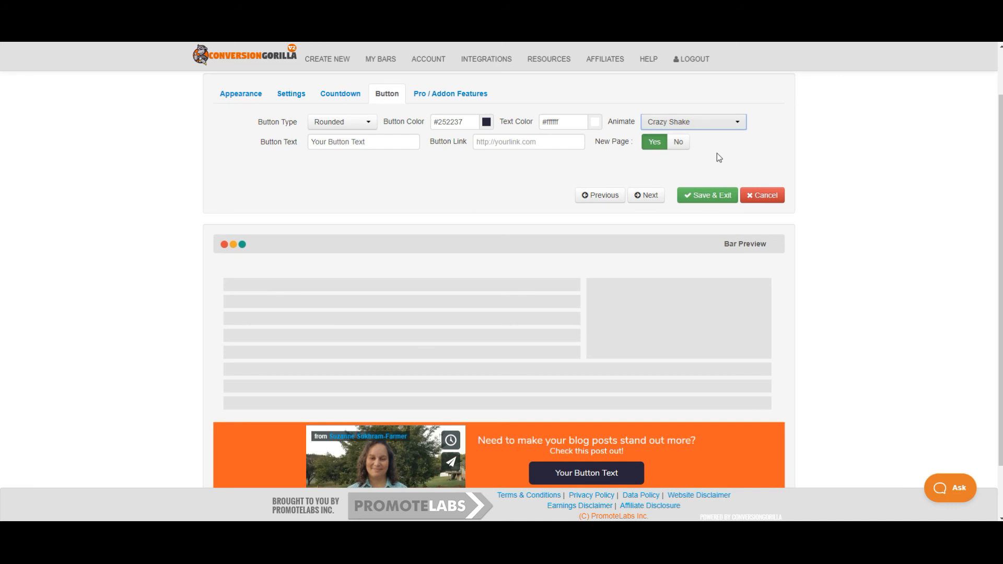
# - Try the Lazy Shake animation on the button and settle on MoneyMaker Shake
pyautogui.click(733, 124)
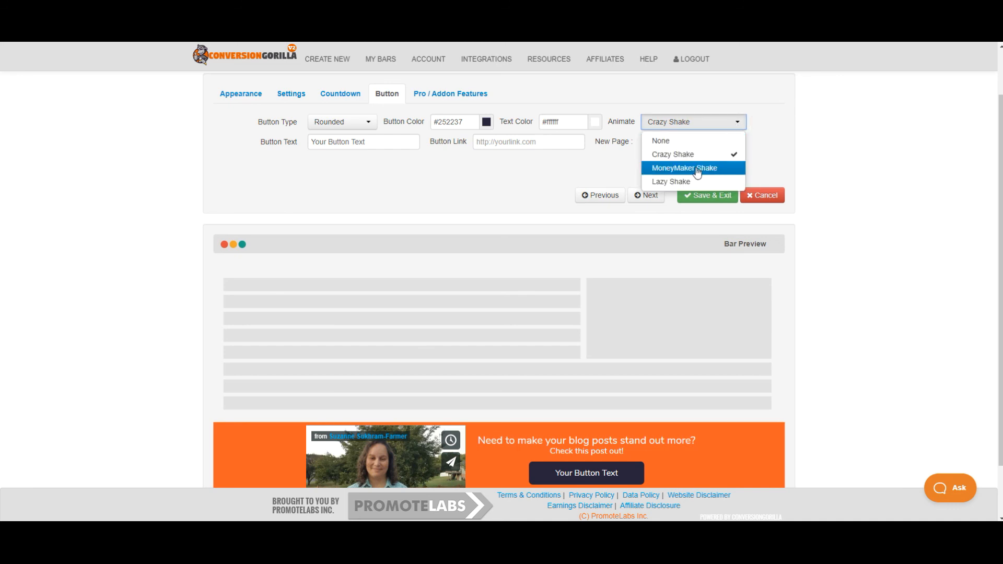
pyautogui.click(697, 169)
pyautogui.click(728, 123)
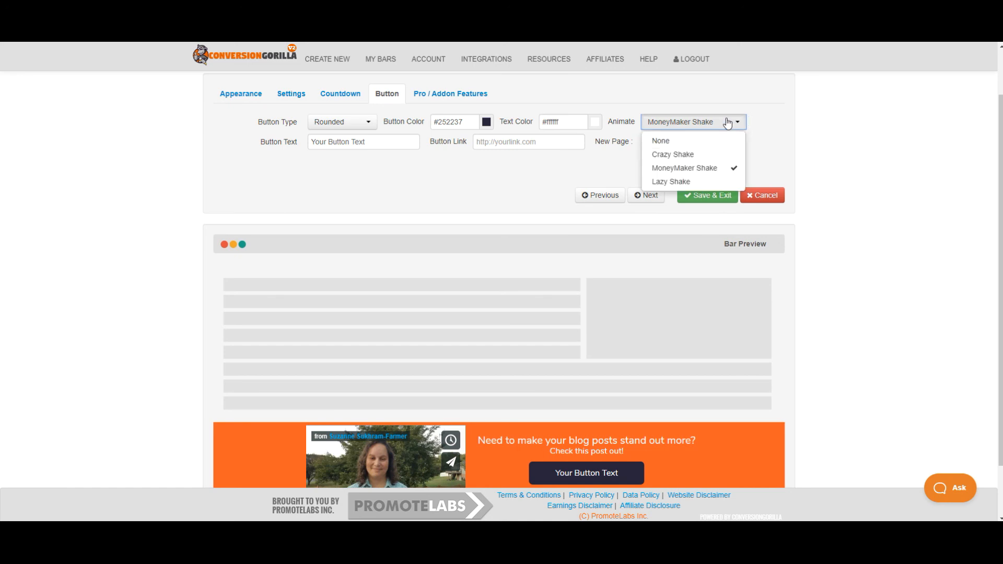
pyautogui.click(679, 182)
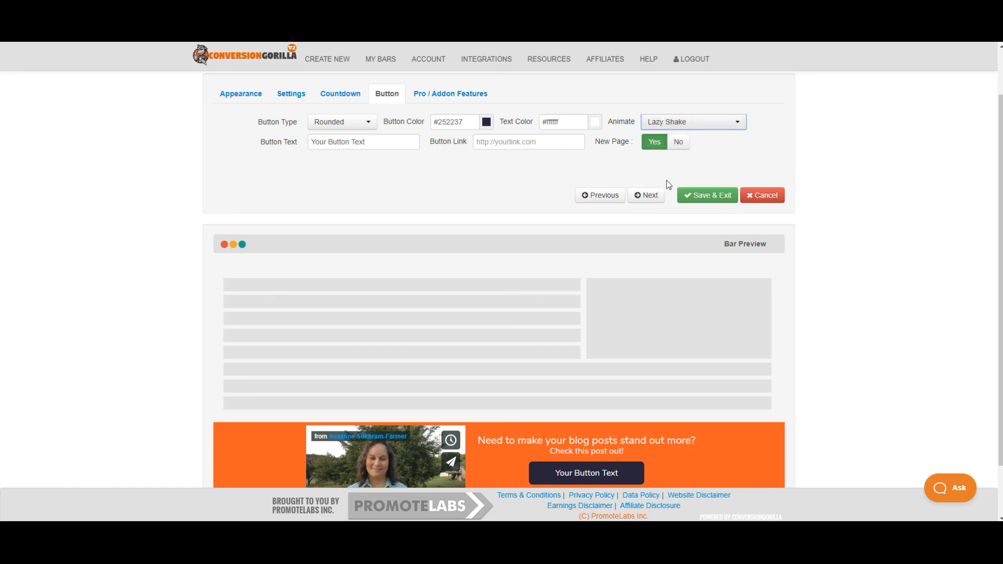
pyautogui.click(741, 121)
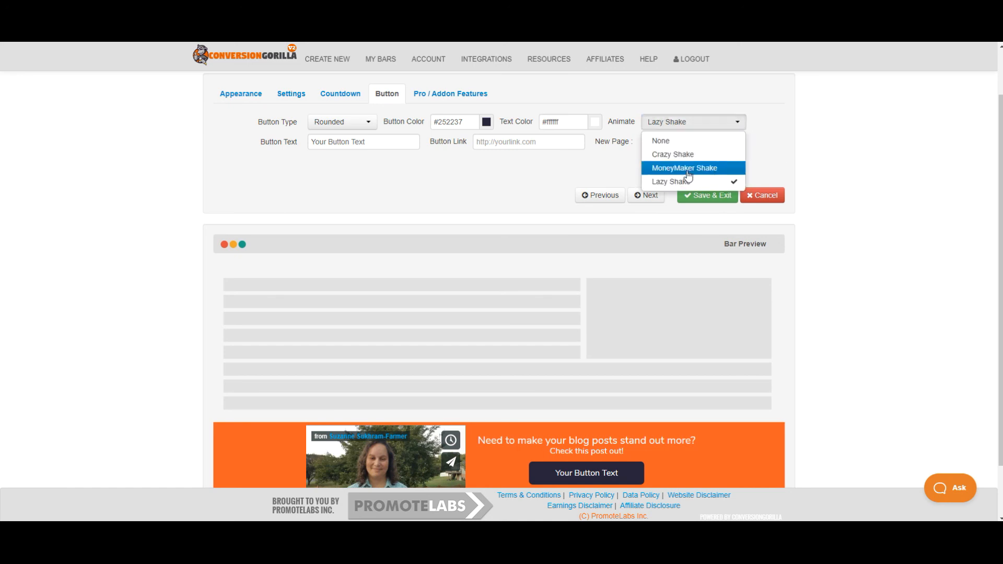
pyautogui.click(684, 170)
pyautogui.click(813, 187)
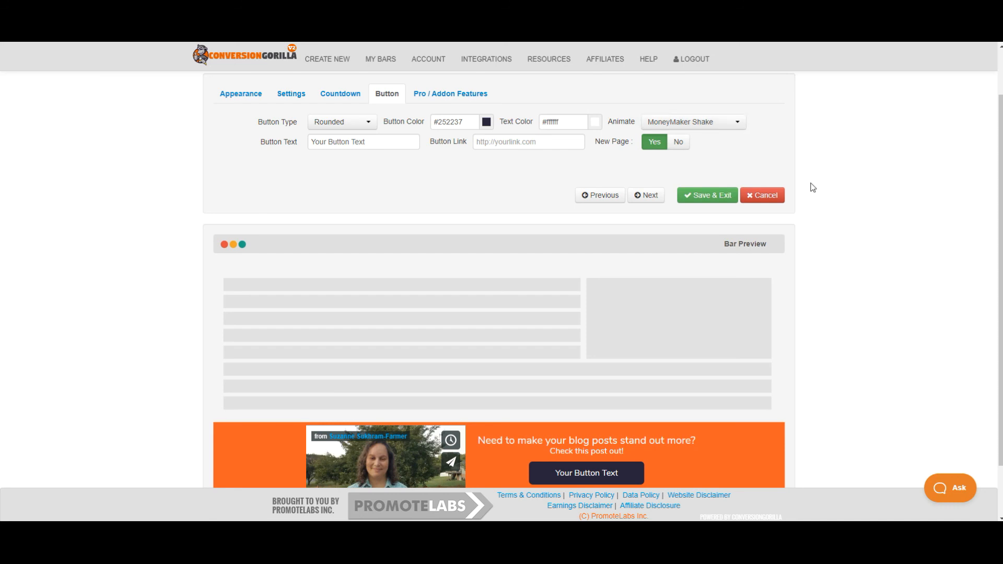
# - Replace the placeholder button text with "Take me there now!"
pyautogui.scroll(-1, 813, 187)
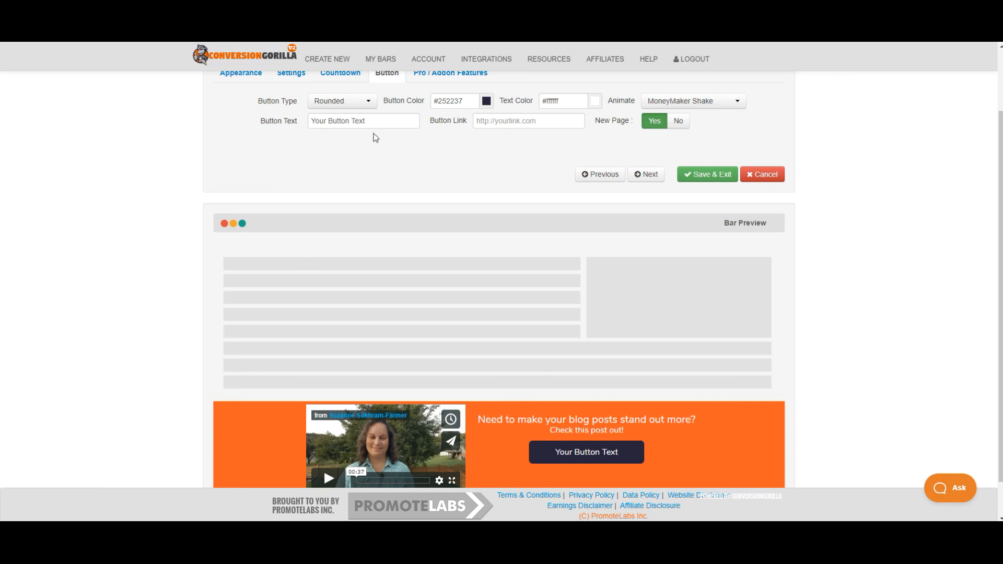
pyautogui.click(368, 122)
pyautogui.press('BackSpace')
pyautogui.press('BackSpace')
pyautogui.press('BackSpace')
pyautogui.press('BackSpace')
pyautogui.press('BackSpace')
pyautogui.press('BackSpace')
pyautogui.press('BackSpace')
pyautogui.press('BackSpace')
pyautogui.press('BackSpace')
pyautogui.press('BackSpace')
pyautogui.press('BackSpace')
pyautogui.press('BackSpace')
pyautogui.press('BackSpace')
pyautogui.press('BackSpace')
pyautogui.press('BackSpace')
pyautogui.press('BackSpace')
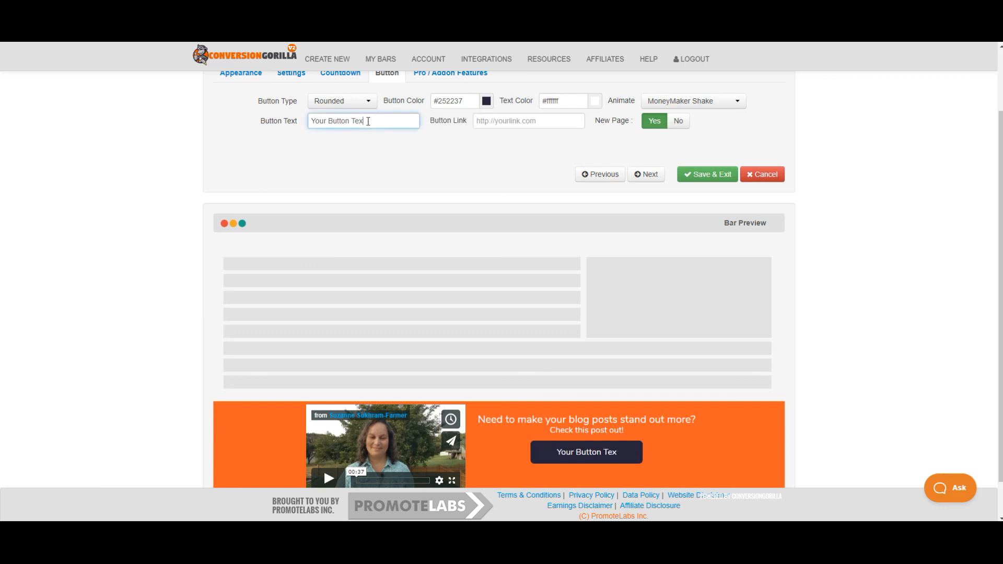
pyautogui.write('T')
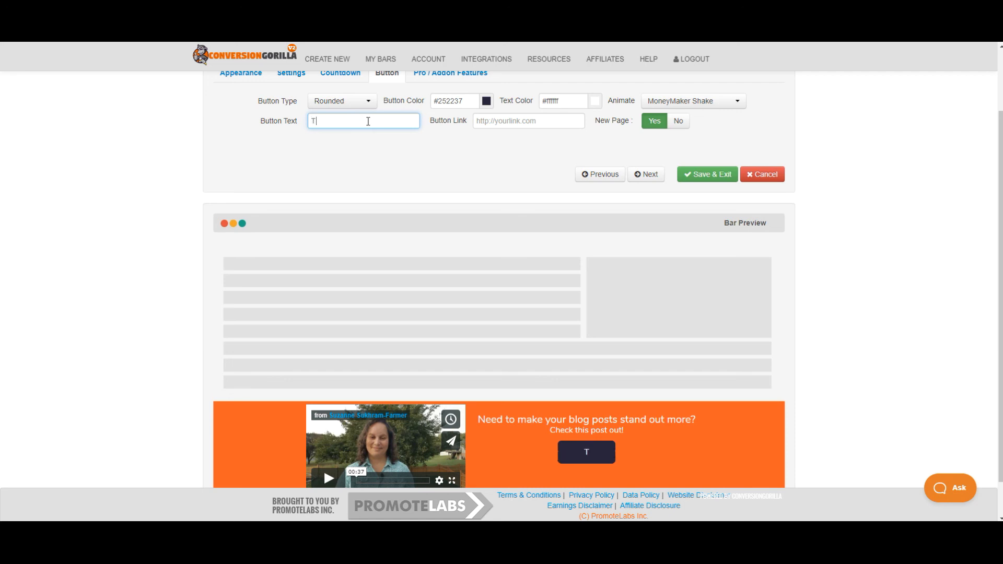
pyautogui.write('ake me there')
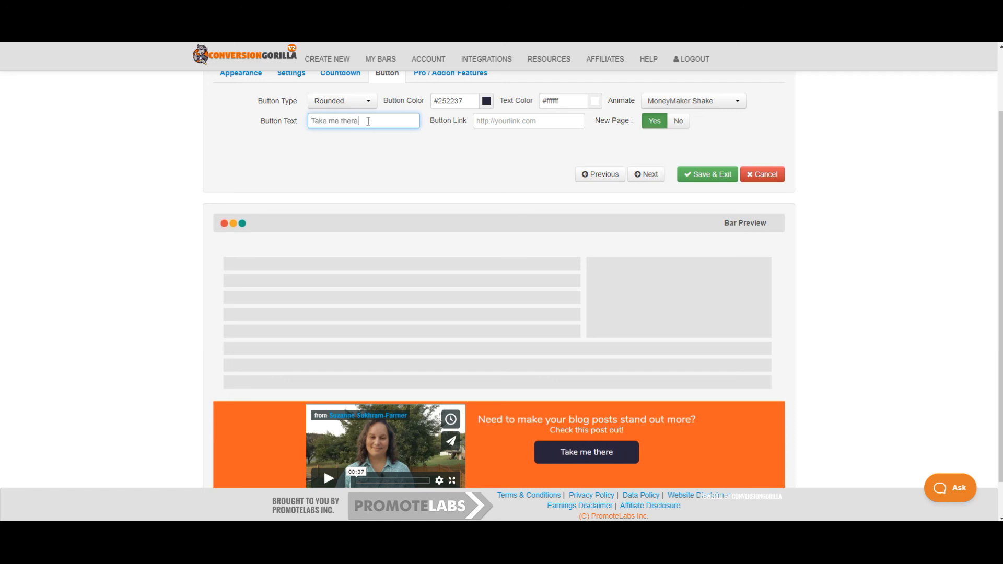
pyautogui.write(' now!')
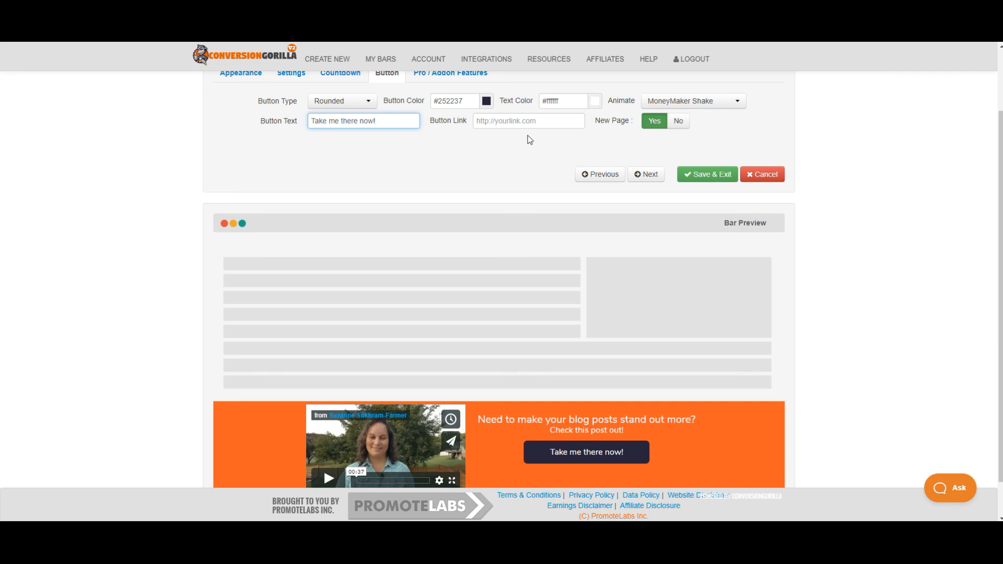
# - Paste the copied URL of the post about the Stencil for WordPress plugin as the button link
pyautogui.scroll(2, 527, 136)
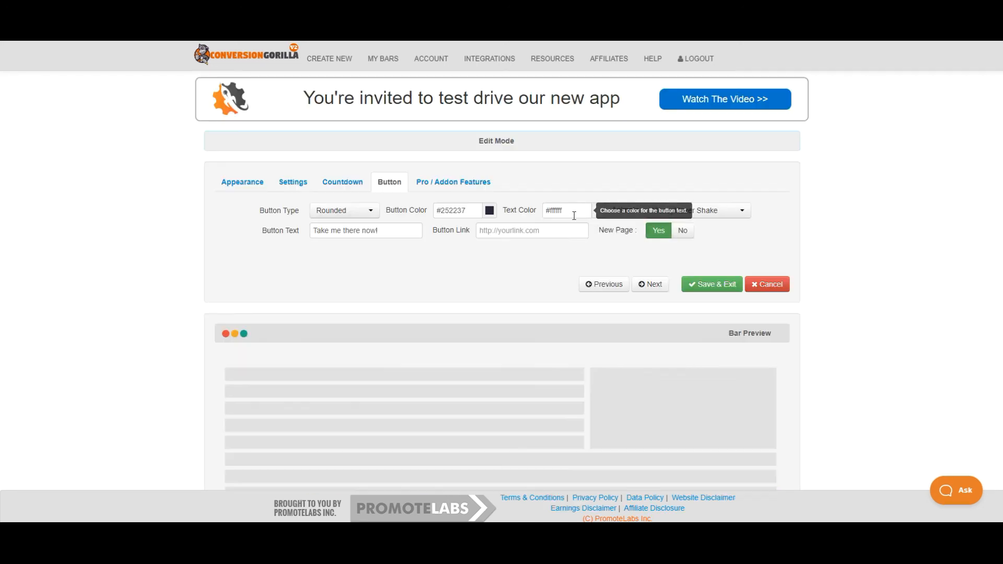
pyautogui.click(517, 230)
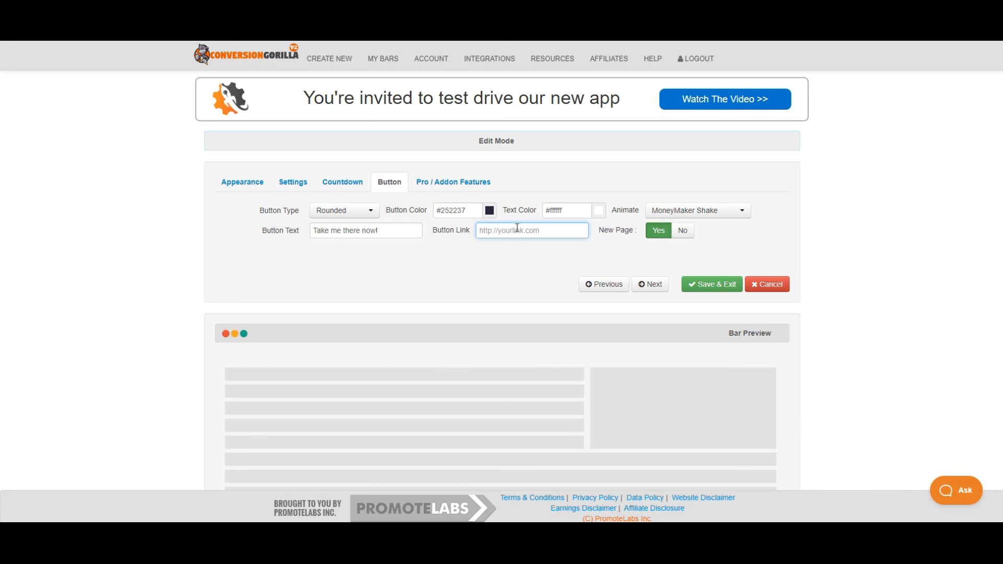
pyautogui.hotkey('ctrl', 'v')
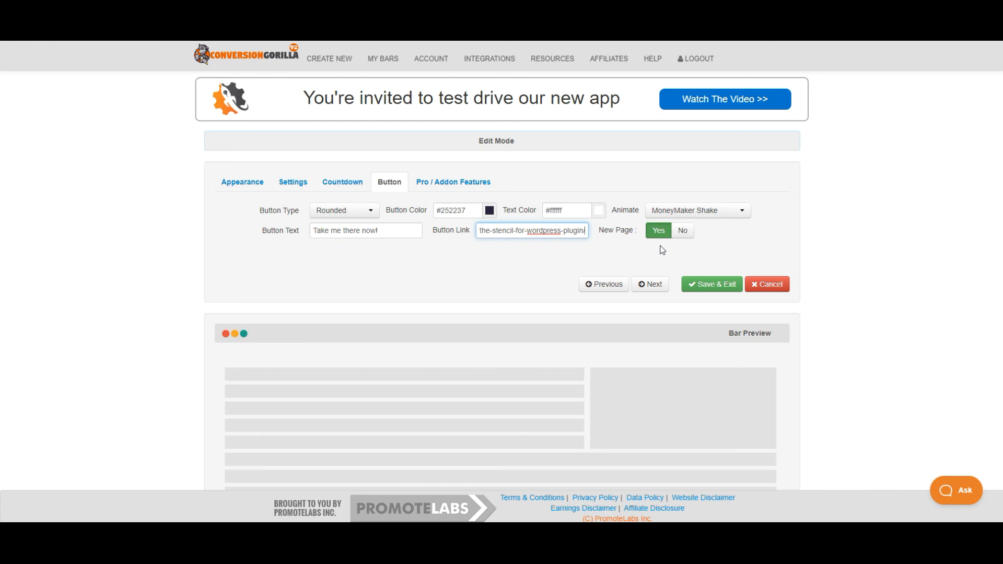
pyautogui.click(651, 284)
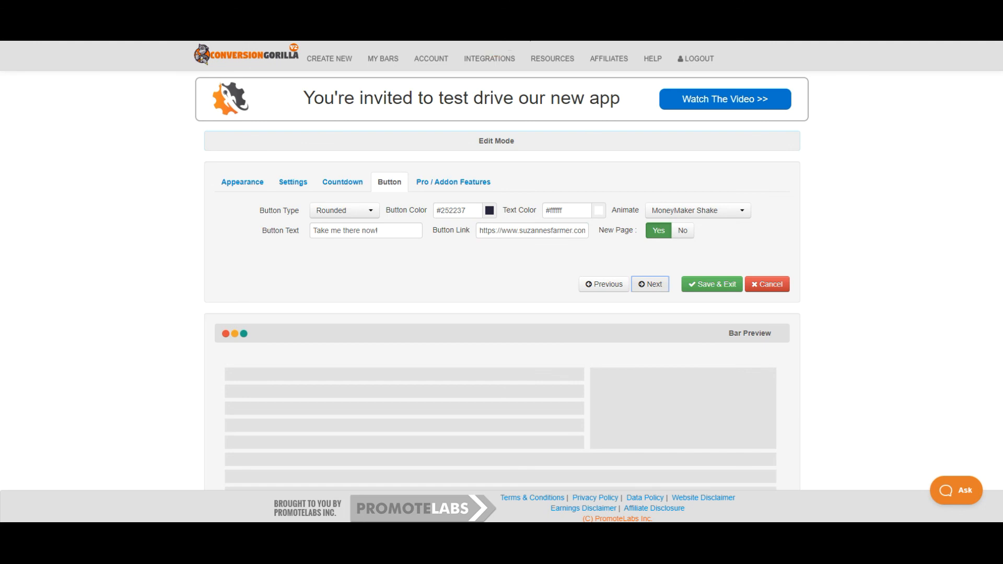
# - Switch to the "Are you struggling to create great blog posts?" page in the browser and copy its URL
pyautogui.click(635, 10)
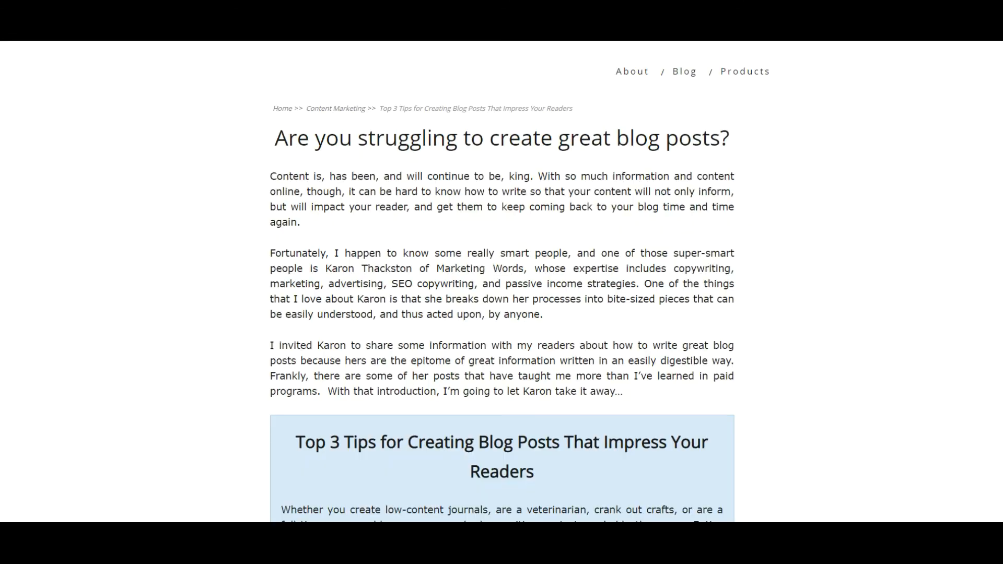
pyautogui.rightClick(244, 42)
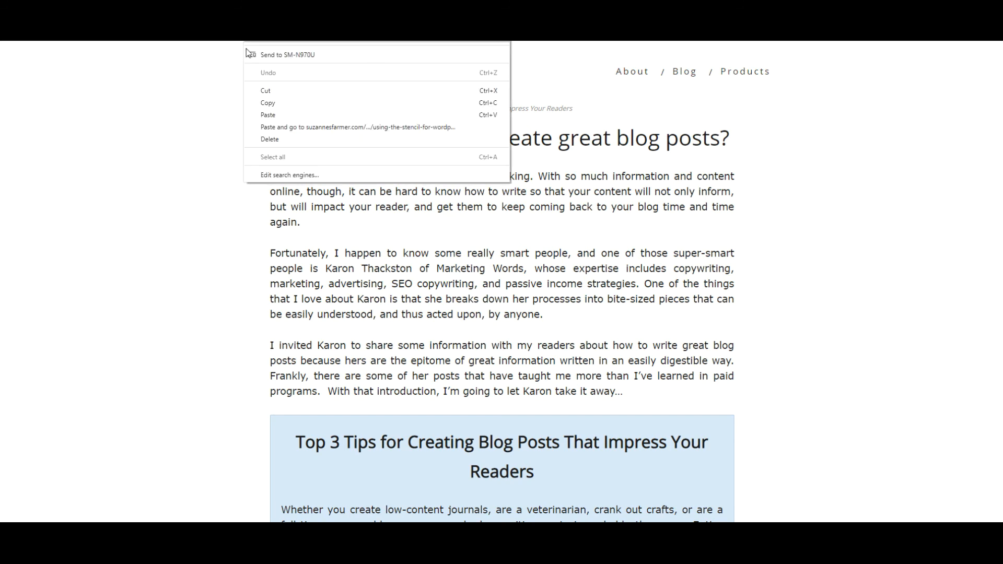
pyautogui.click(255, 103)
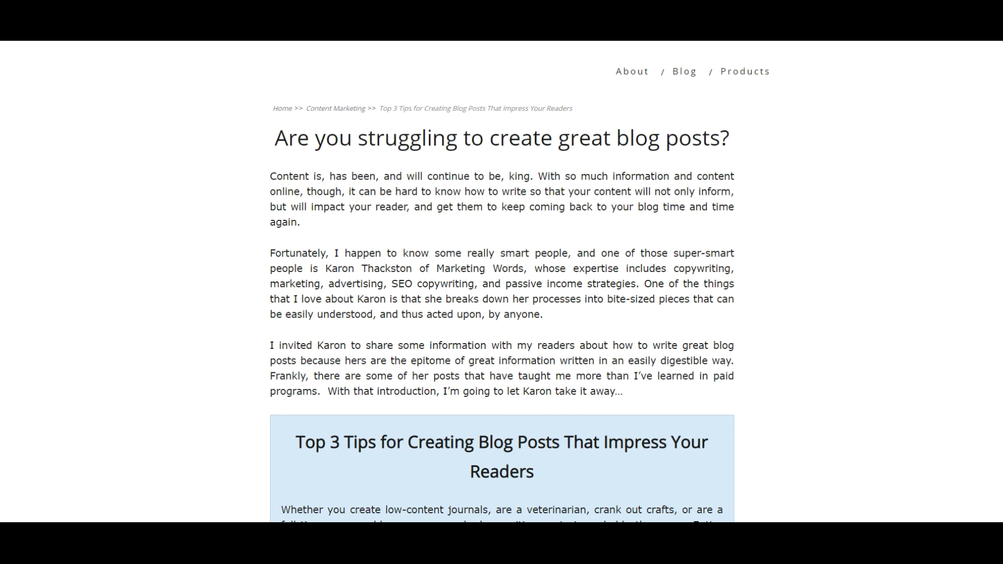
# - Switch back to ConversionGorilla and paste the copied blog post URL as the third-party site to show the bar over
pyautogui.click(292, 10)
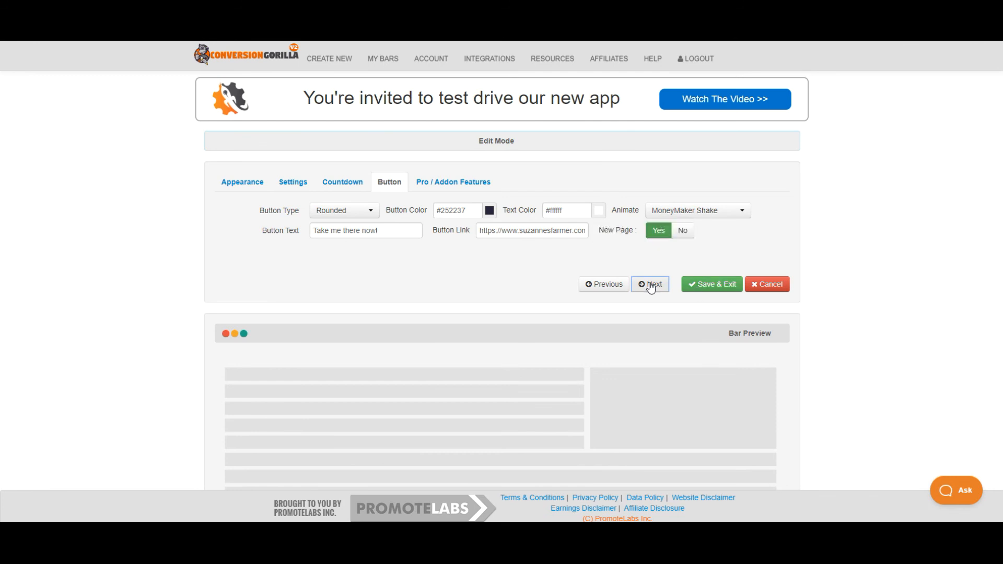
pyautogui.click(463, 186)
pyautogui.tripleClick(430, 230)
pyautogui.hotkey('ctrl', 'v')
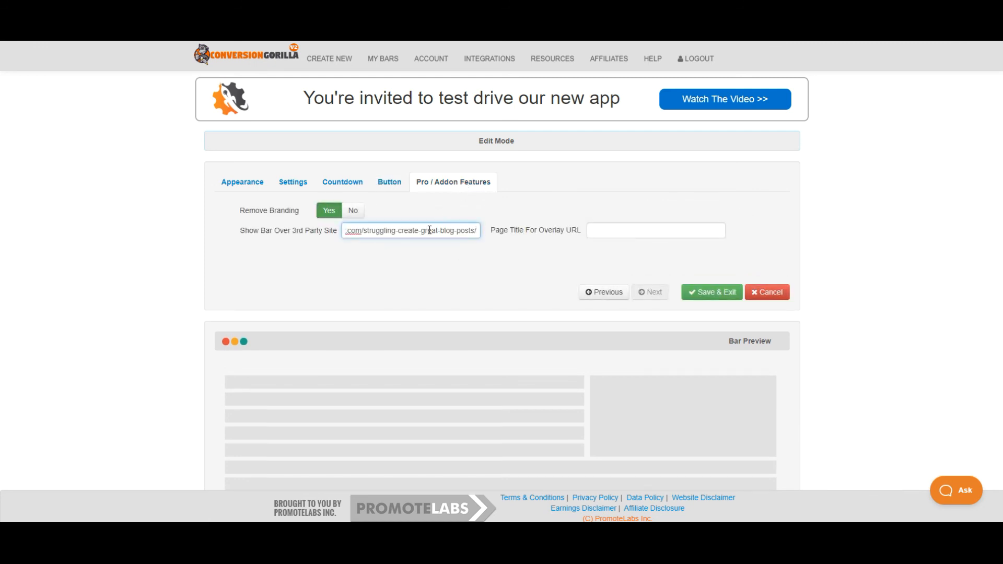
pyautogui.click(490, 271)
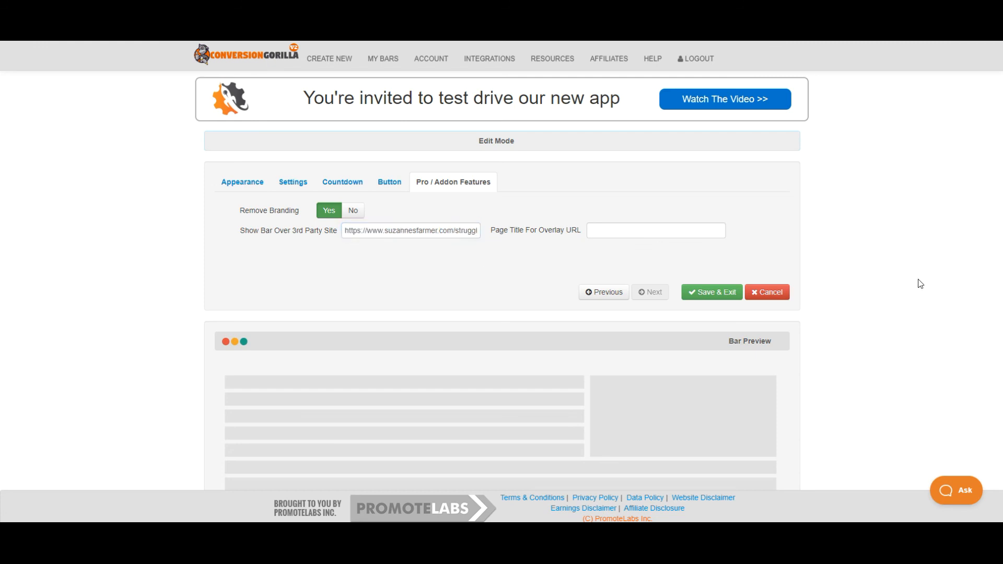
# - Turn Remove Branding off to compare the bar preview, and set it back to Yes
pyautogui.scroll(-1, 920, 284)
pyautogui.scroll(-3, 921, 284)
pyautogui.scroll(1, 920, 284)
pyautogui.scroll(-2, 921, 284)
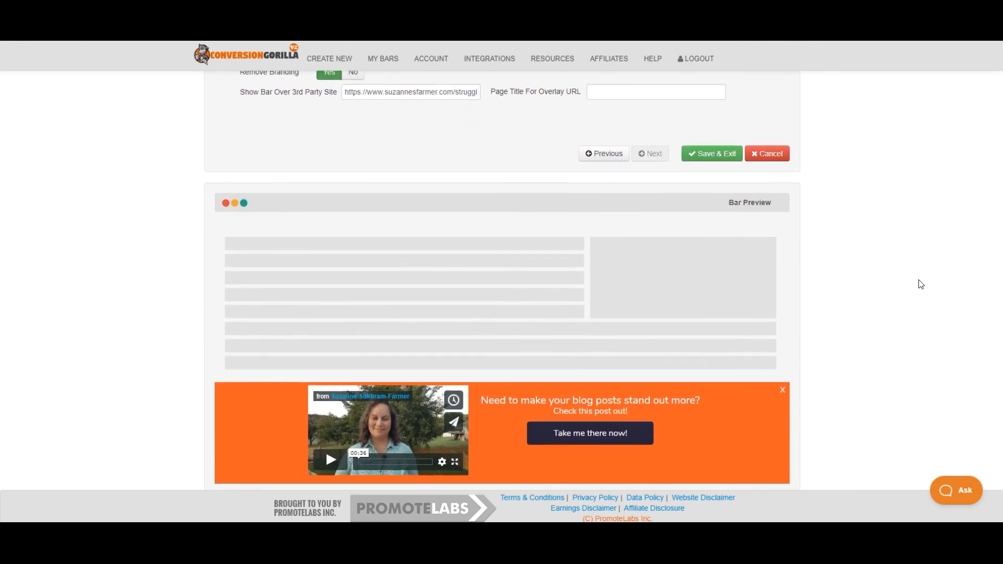
pyautogui.scroll(1, 919, 285)
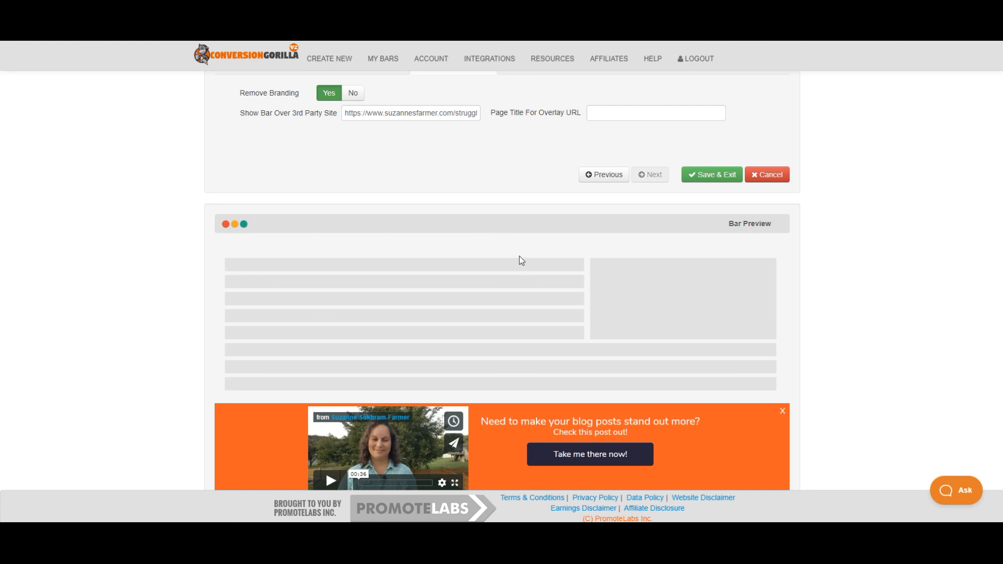
pyautogui.click(353, 95)
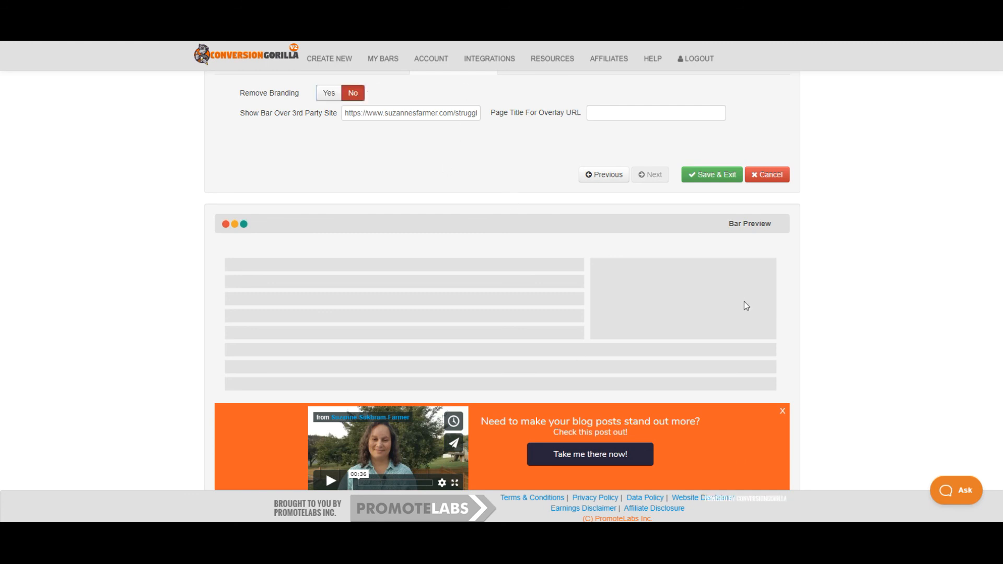
pyautogui.scroll(-2, 745, 305)
pyautogui.scroll(4, 745, 305)
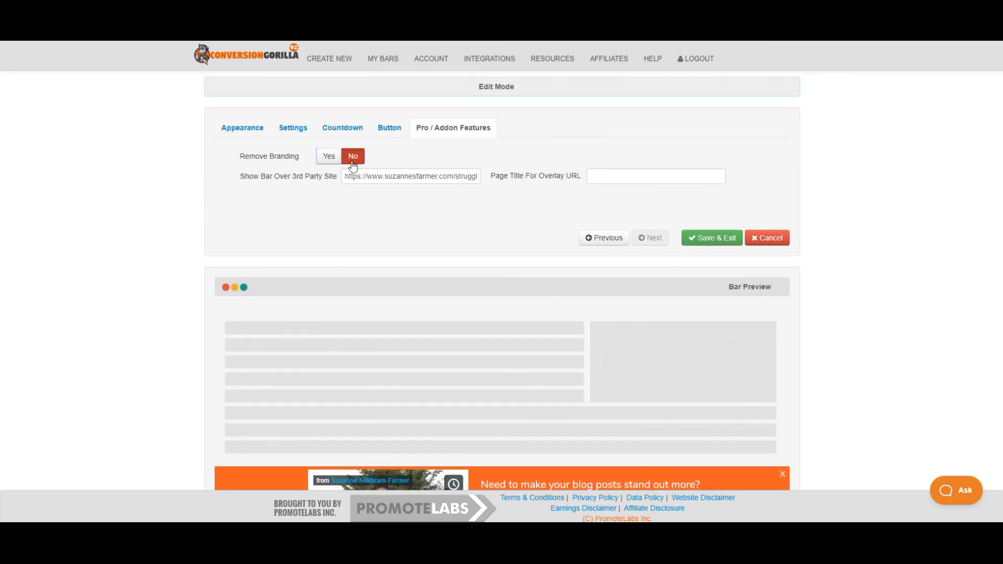
pyautogui.click(321, 159)
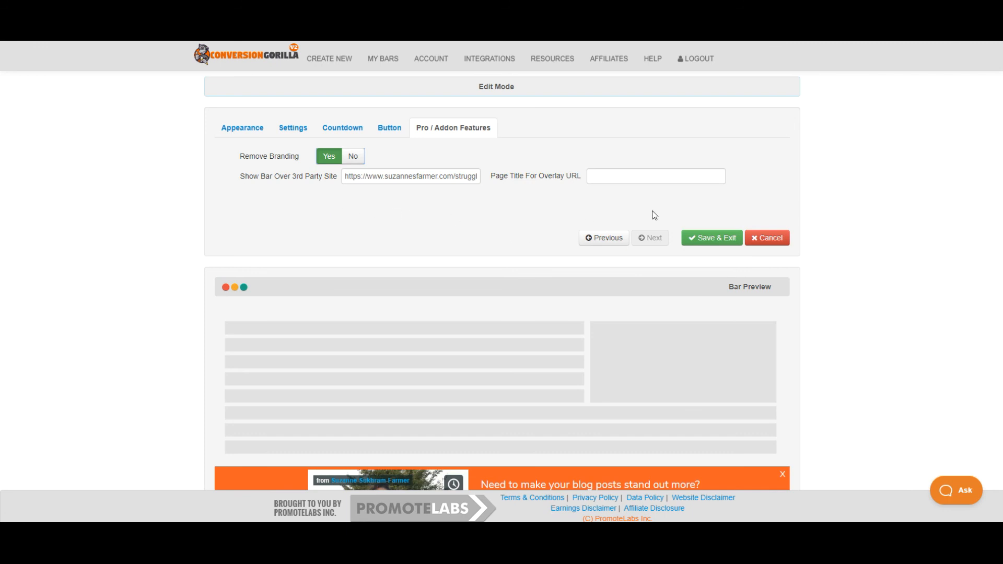
# - Save the bar and reopen Blogging Tips for editing from the list of bars
pyautogui.click(706, 239)
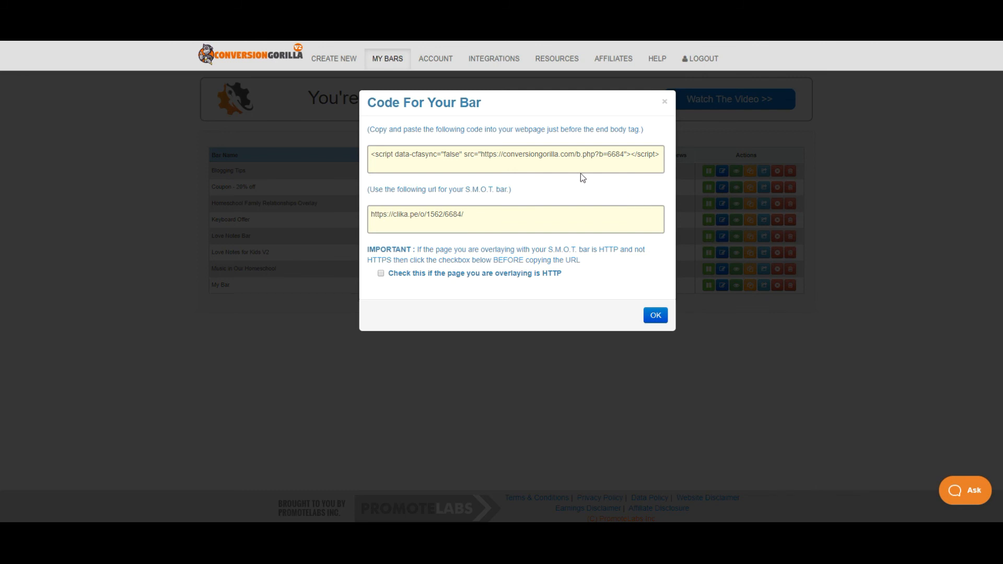
pyautogui.click(666, 103)
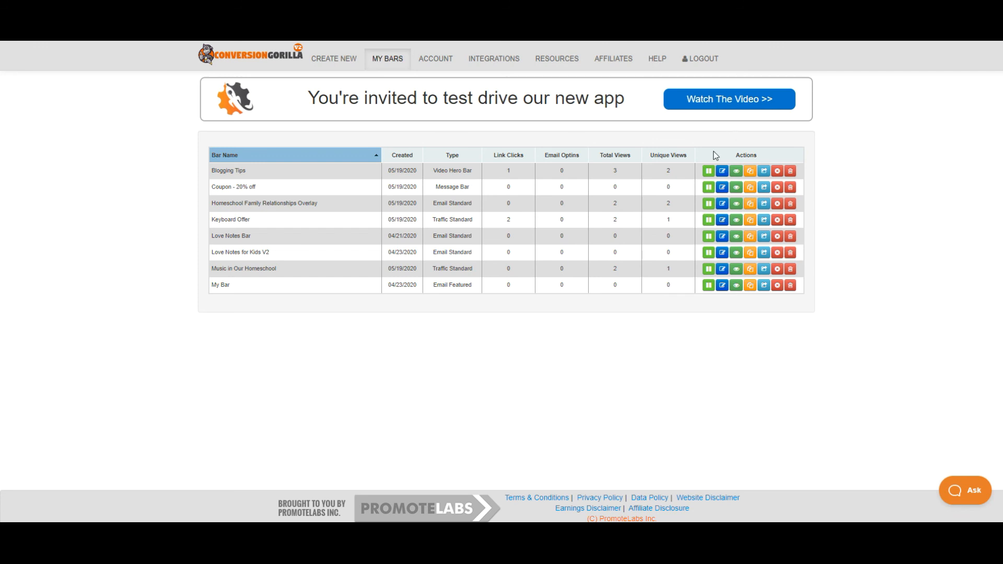
pyautogui.click(722, 170)
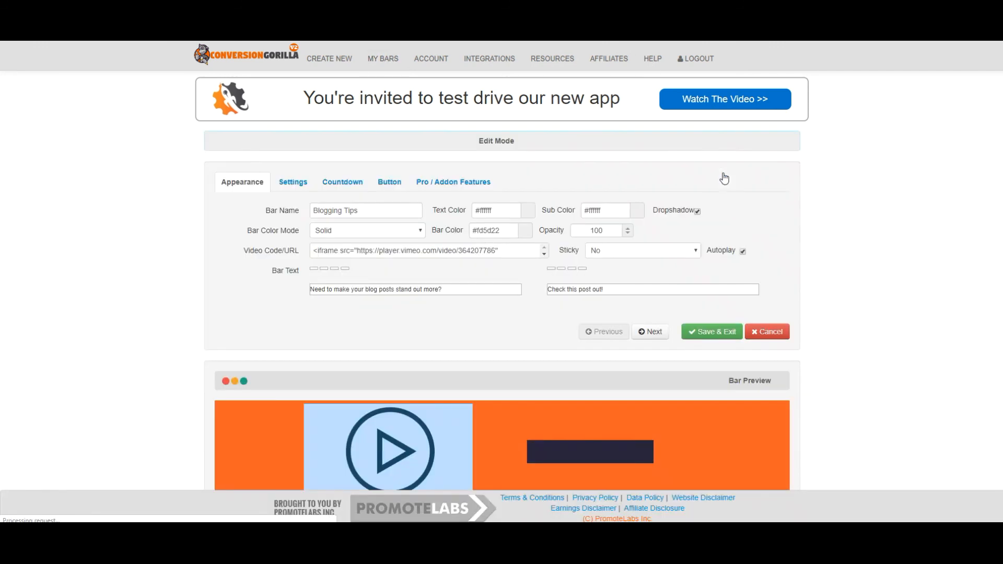
pyautogui.click(402, 182)
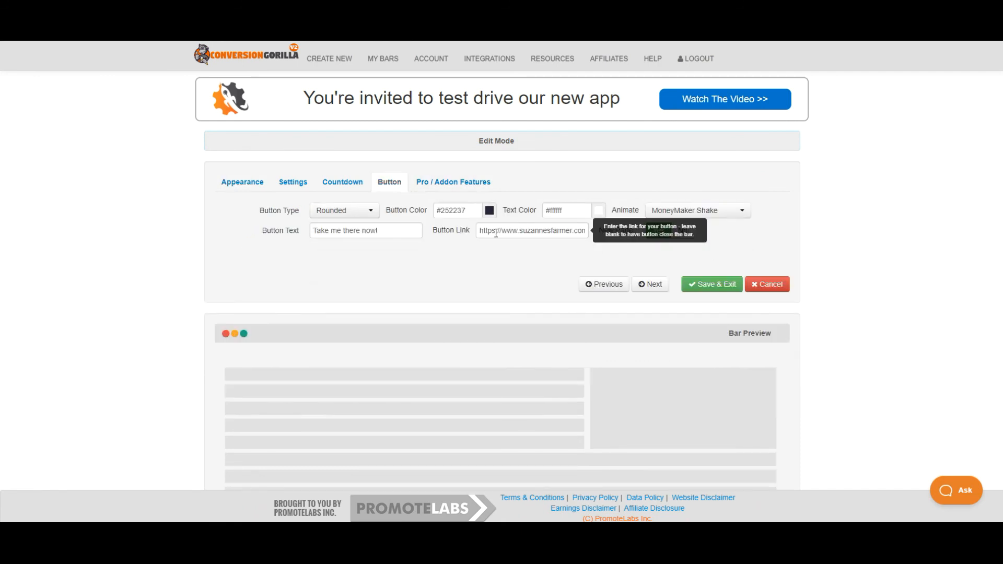
pyautogui.tripleClick(496, 233)
pyautogui.rightClick(495, 234)
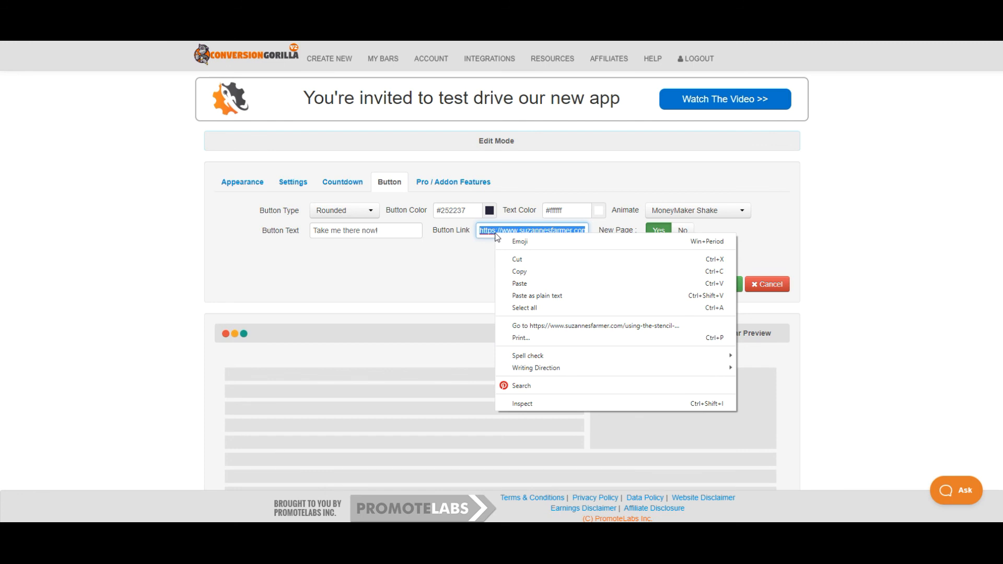
pyautogui.click(454, 259)
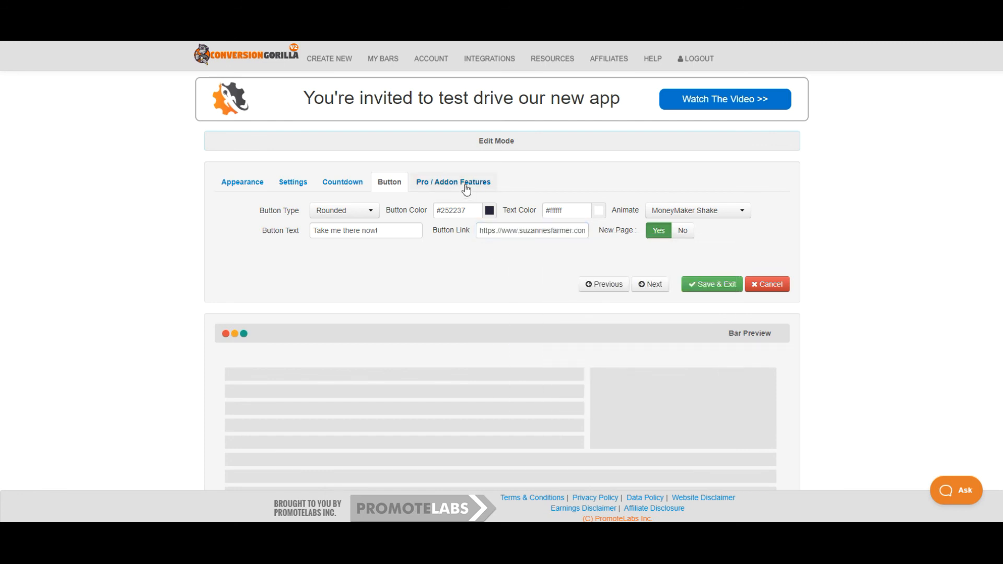
# - Copy the URL of the third-party site over which the Blogging Tips bar is shown
pyautogui.click(466, 187)
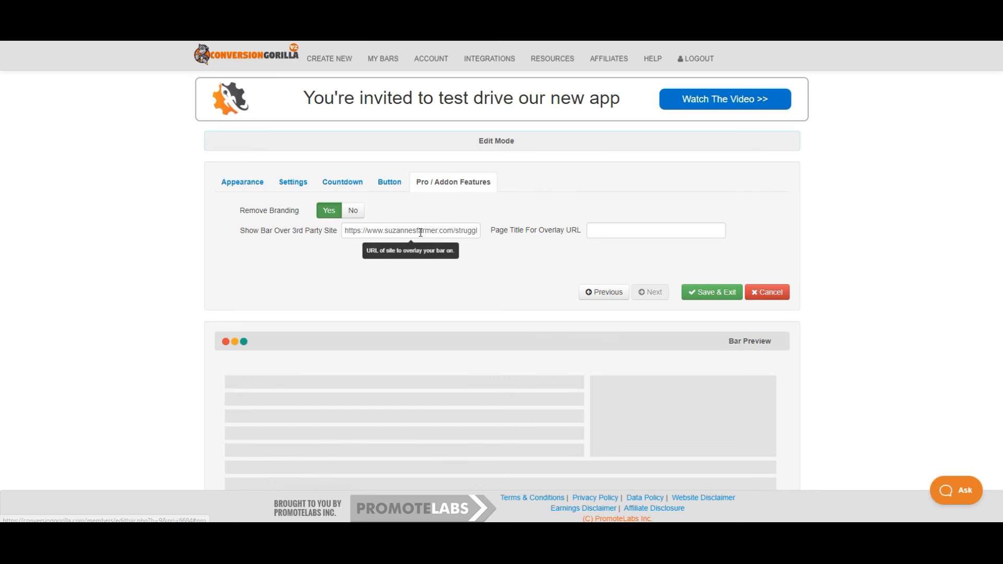
pyautogui.tripleClick(418, 232)
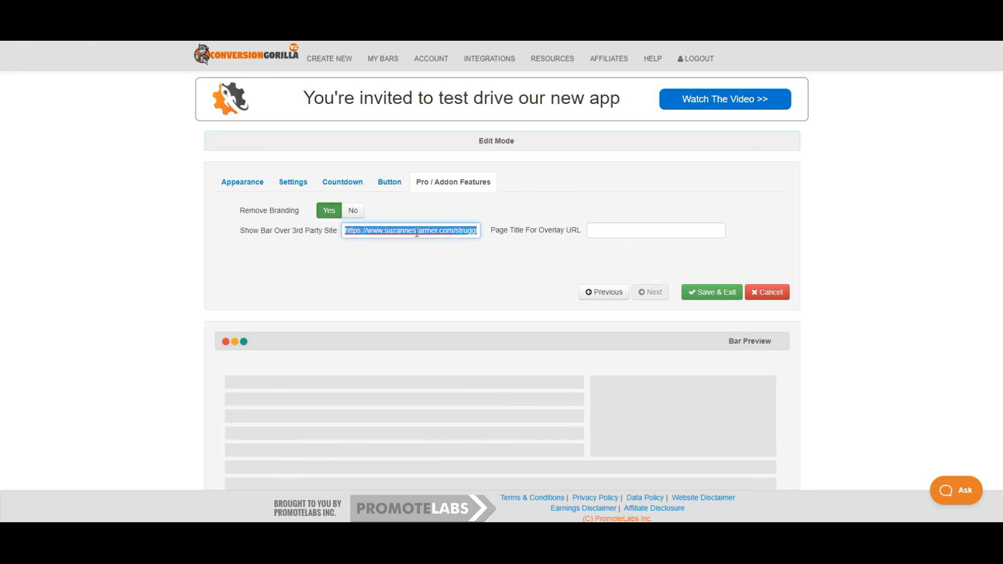
pyautogui.rightClick(416, 232)
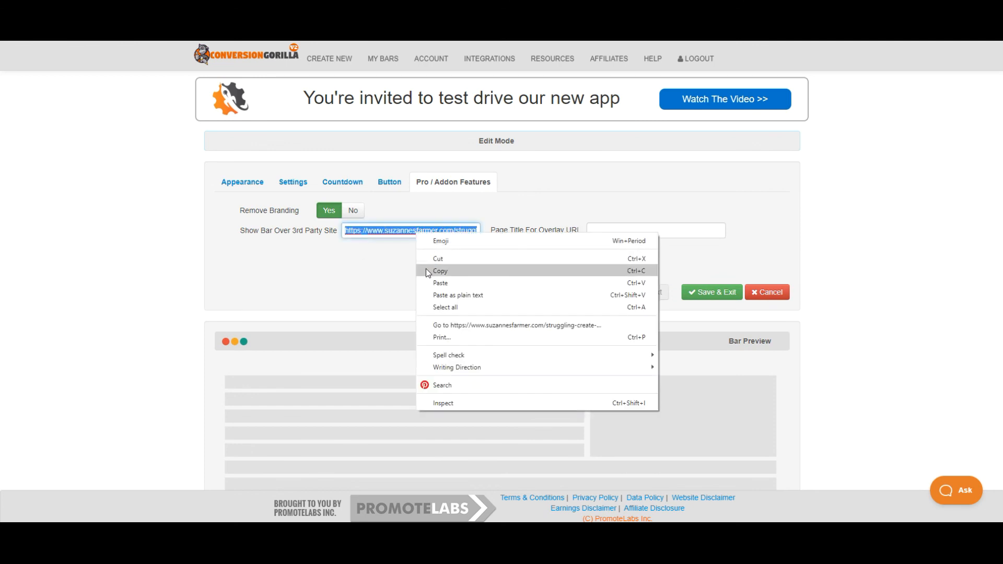
pyautogui.click(440, 271)
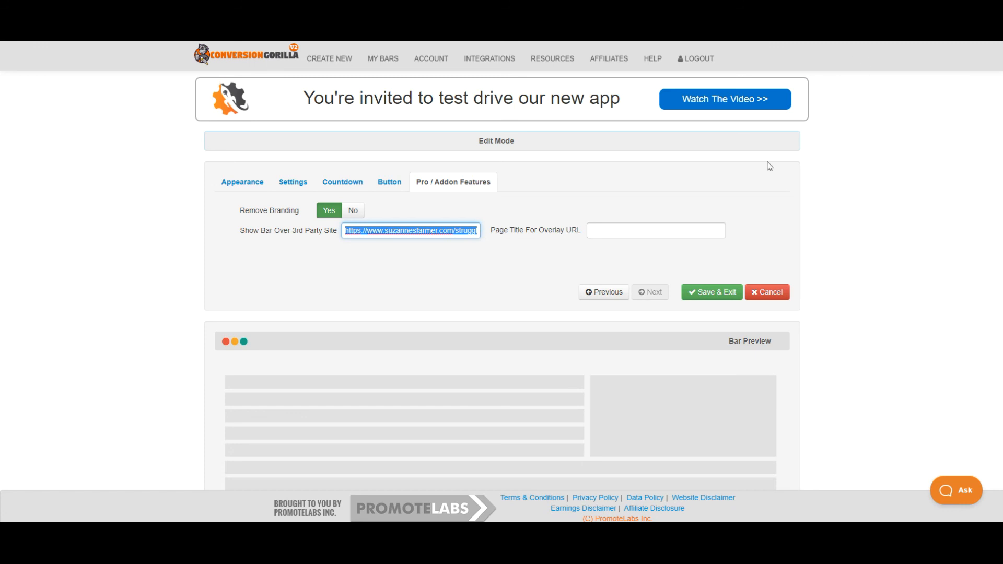
# - Switch to the other browser window and open the copied blog post URL in a new tab
pyautogui.click(316, 546)
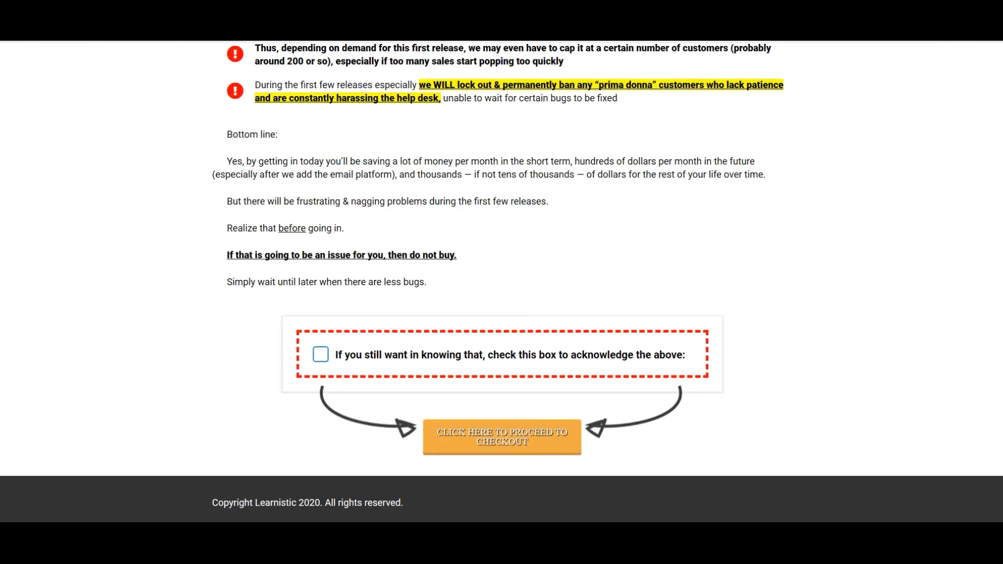
pyautogui.hotkey('ctrl', 't')
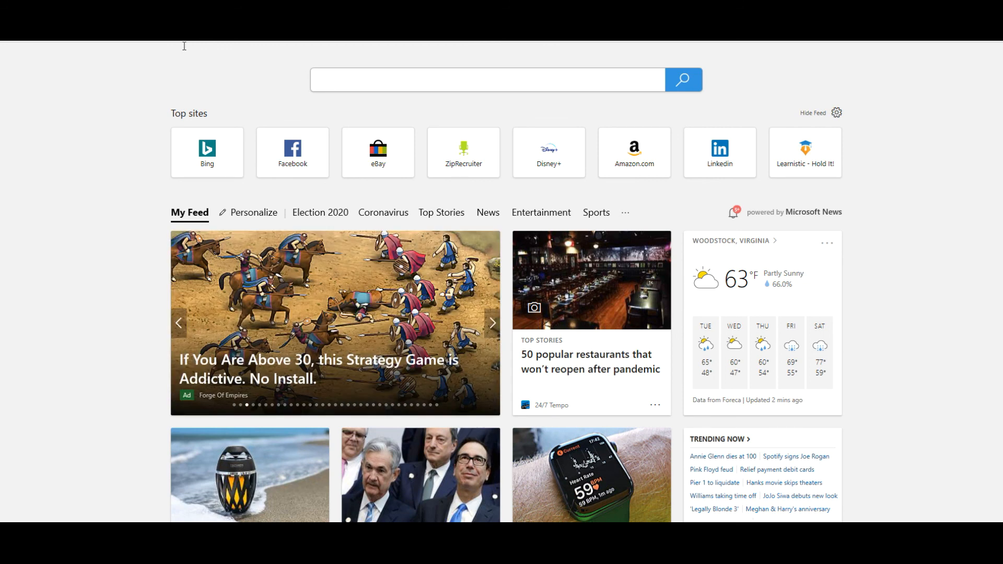
pyautogui.press('Return')
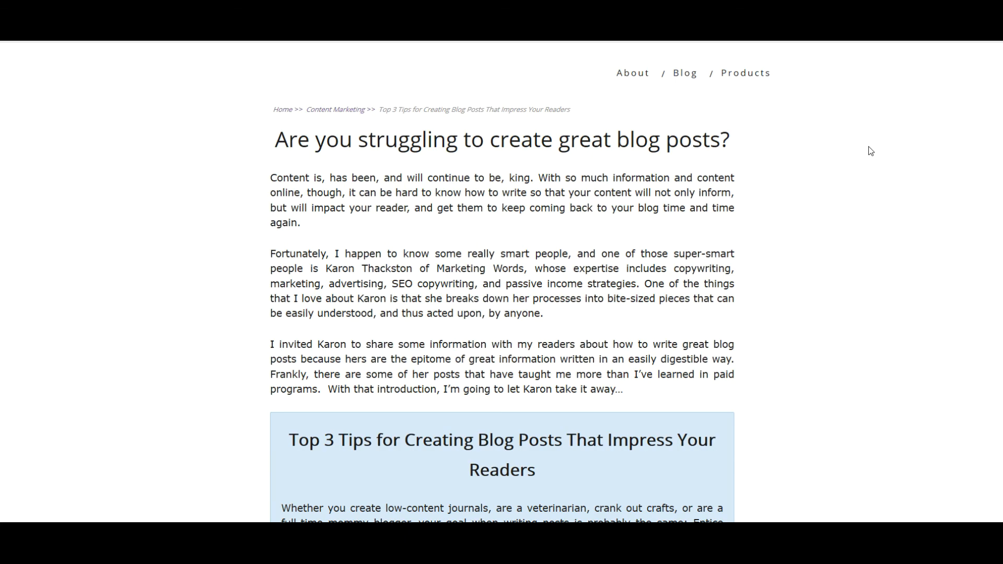
# - Examine the blog post down to the author biography for the video bar, and test the bar's "Take me there now!" link
pyautogui.scroll(-1, 870, 151)
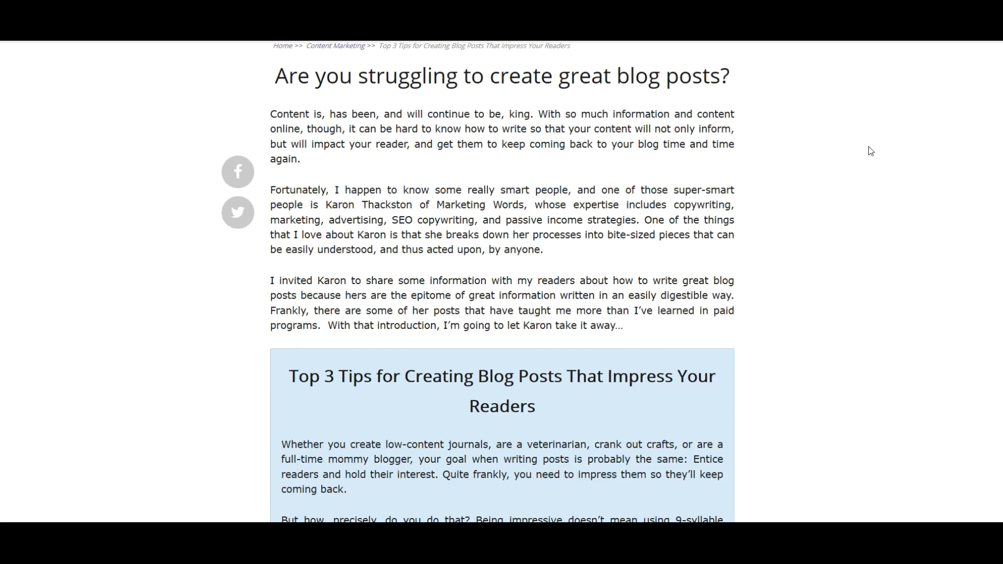
pyautogui.scroll(-2, 870, 151)
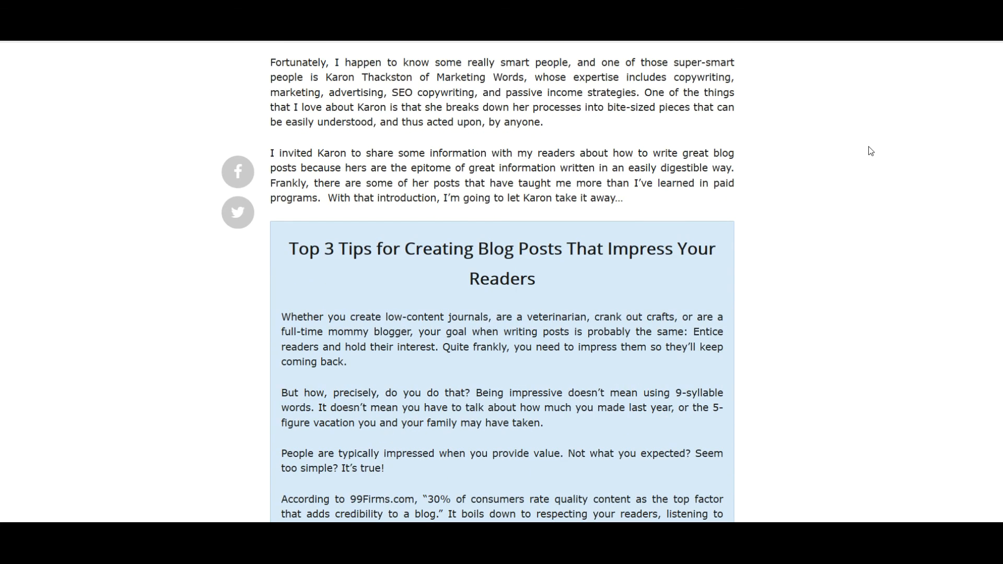
pyautogui.scroll(-1, 870, 151)
pyautogui.scroll(-4, 871, 151)
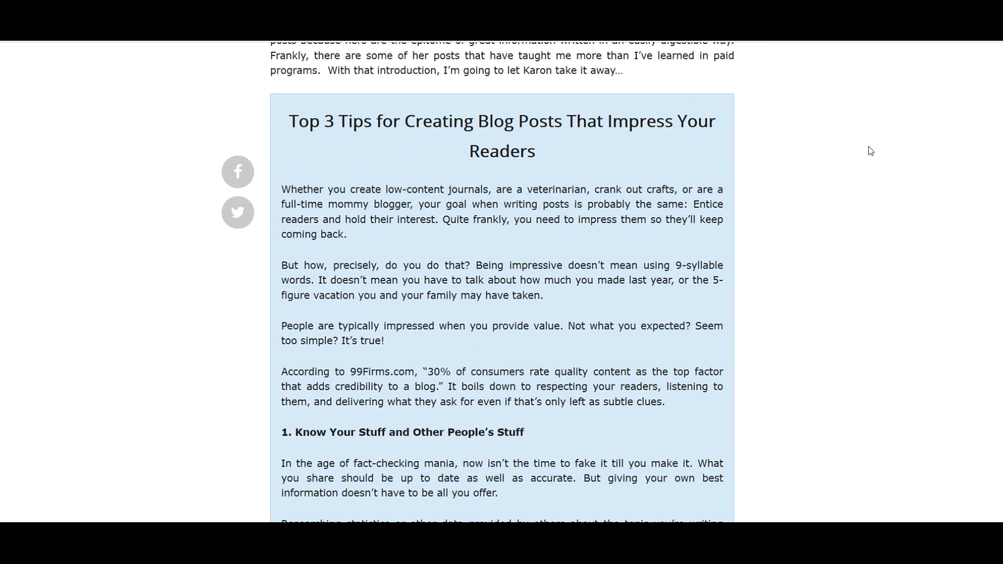
pyautogui.scroll(-4, 870, 151)
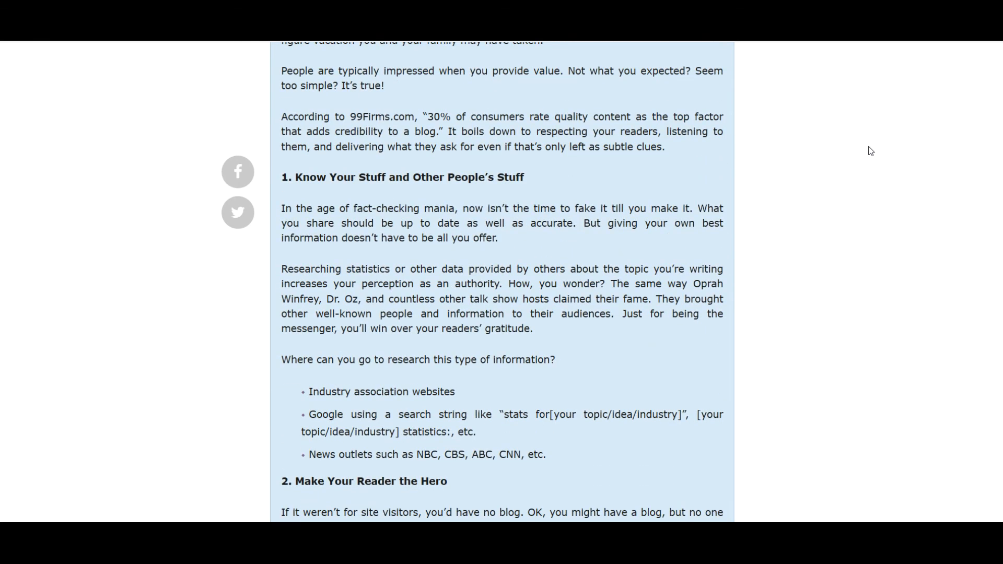
pyautogui.scroll(-2, 870, 151)
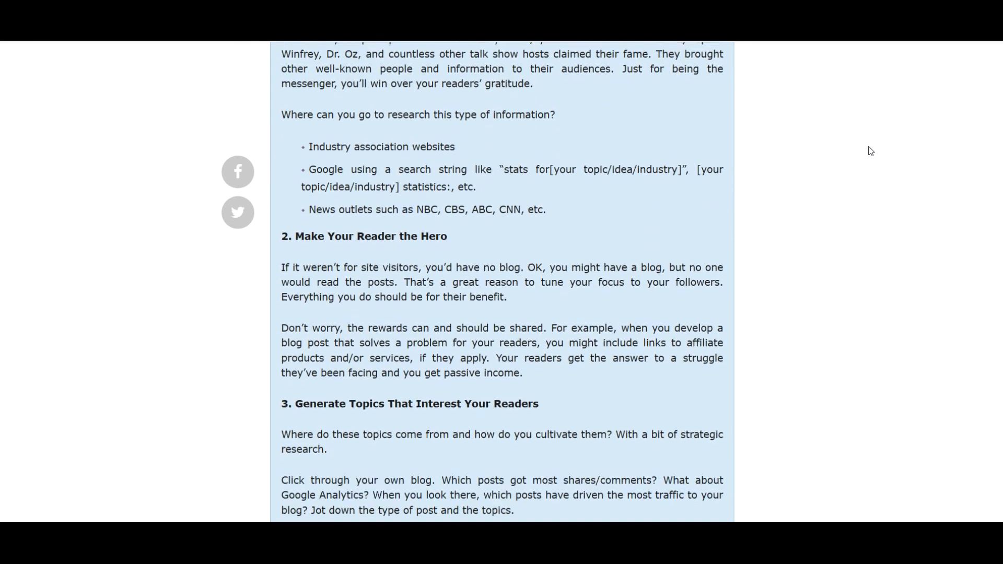
pyautogui.scroll(-1, 870, 151)
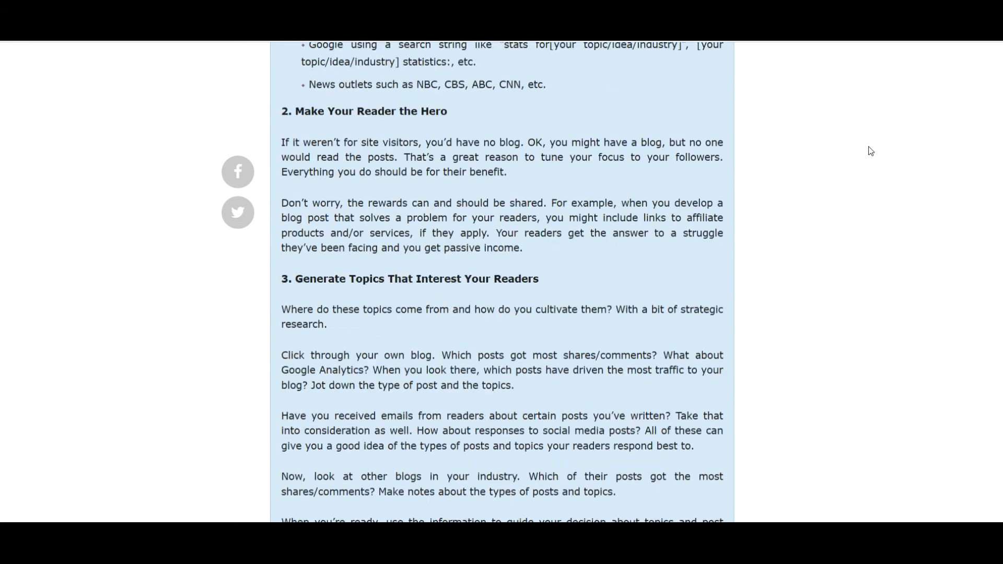
pyautogui.scroll(-1, 870, 151)
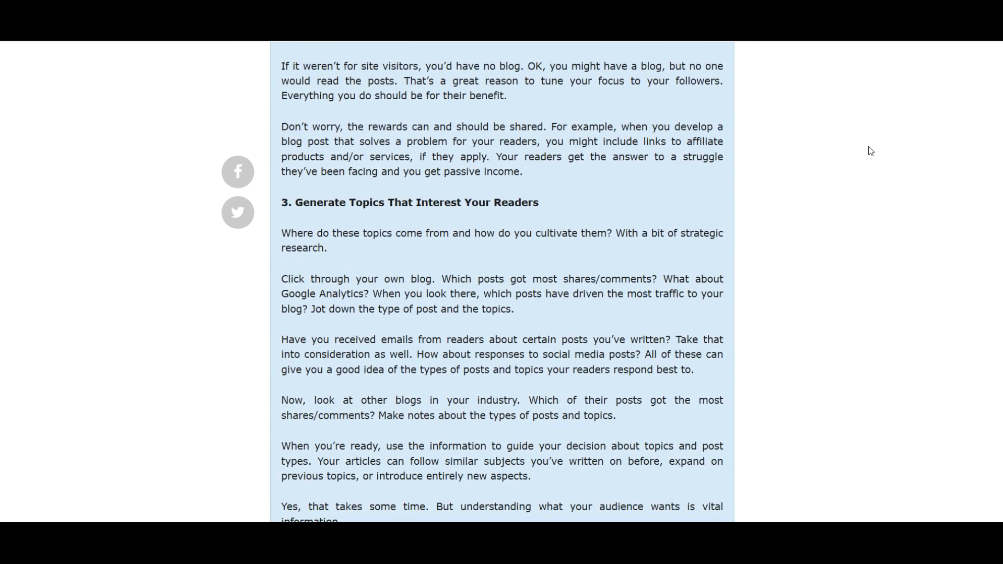
pyautogui.scroll(-3, 870, 151)
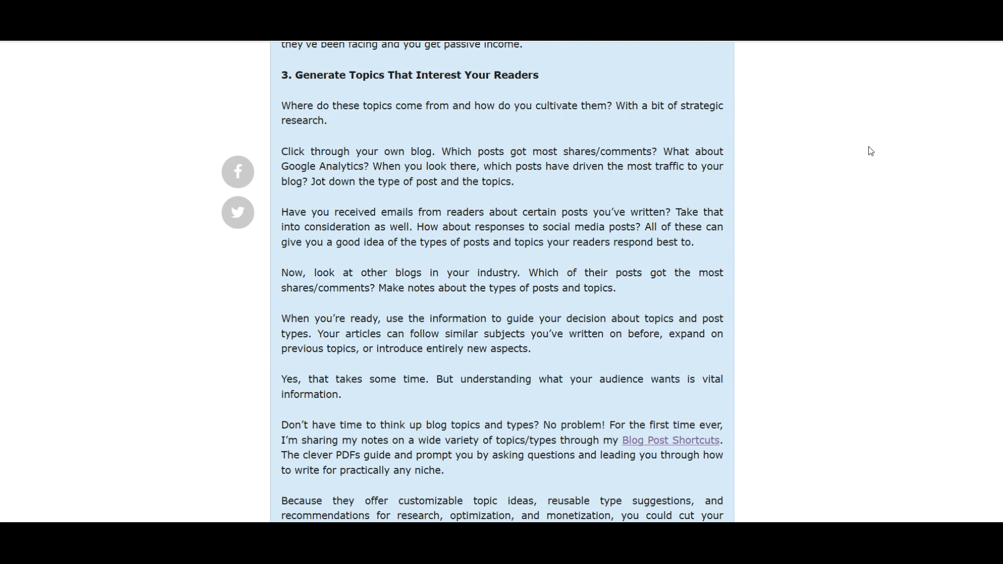
pyautogui.scroll(-1, 871, 151)
pyautogui.scroll(-1, 870, 151)
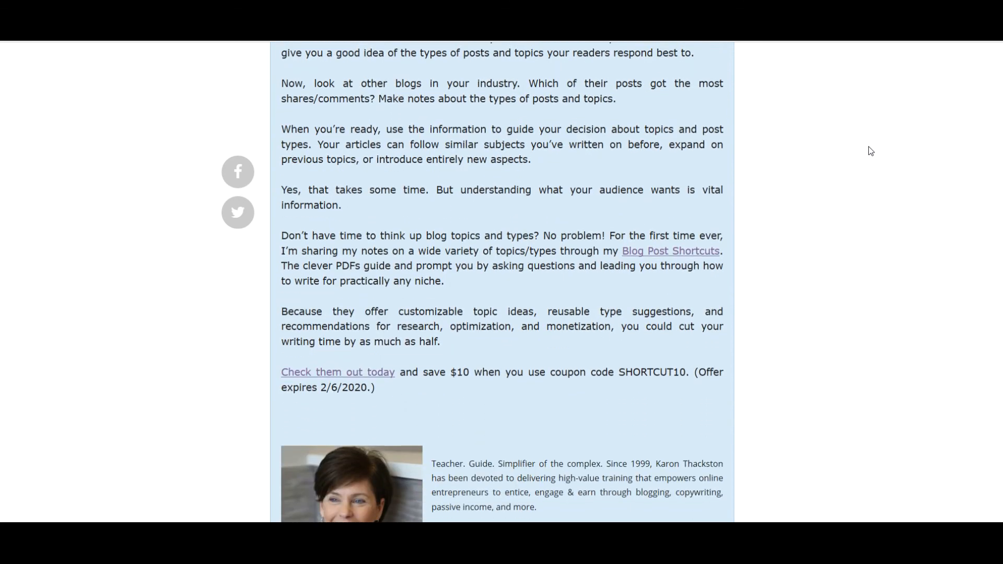
pyautogui.scroll(-1, 870, 151)
pyautogui.scroll(-1, 870, 151)
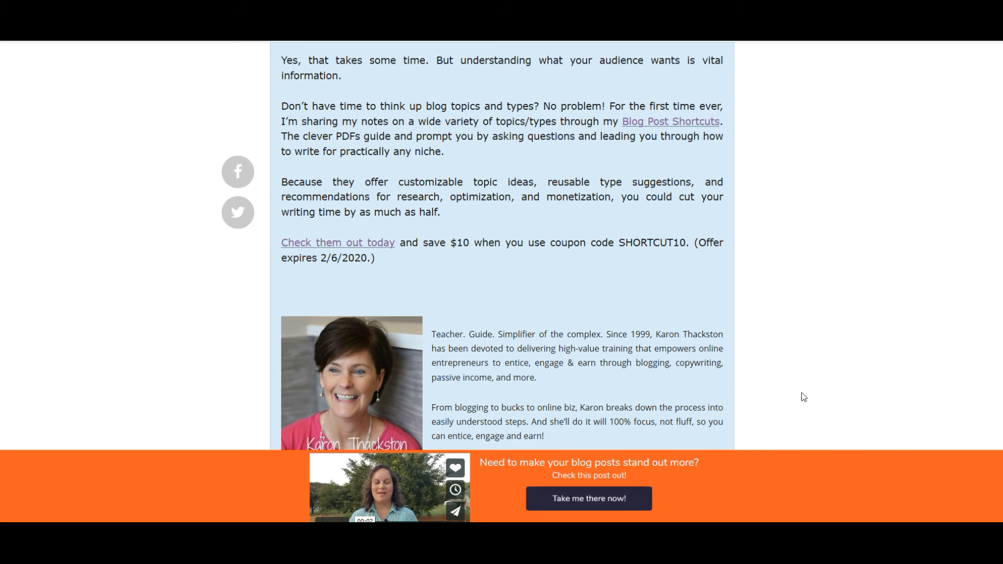
pyautogui.click(579, 503)
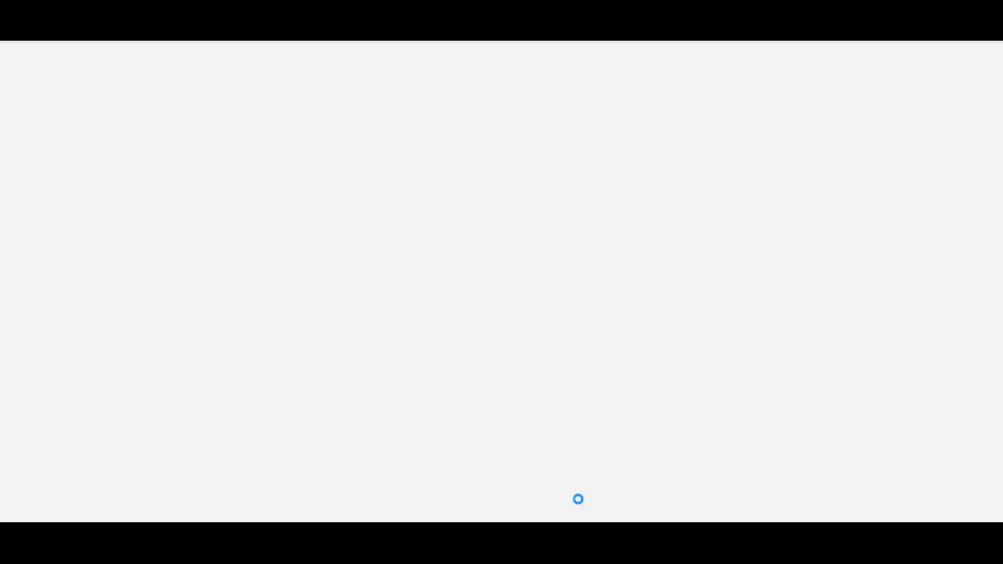